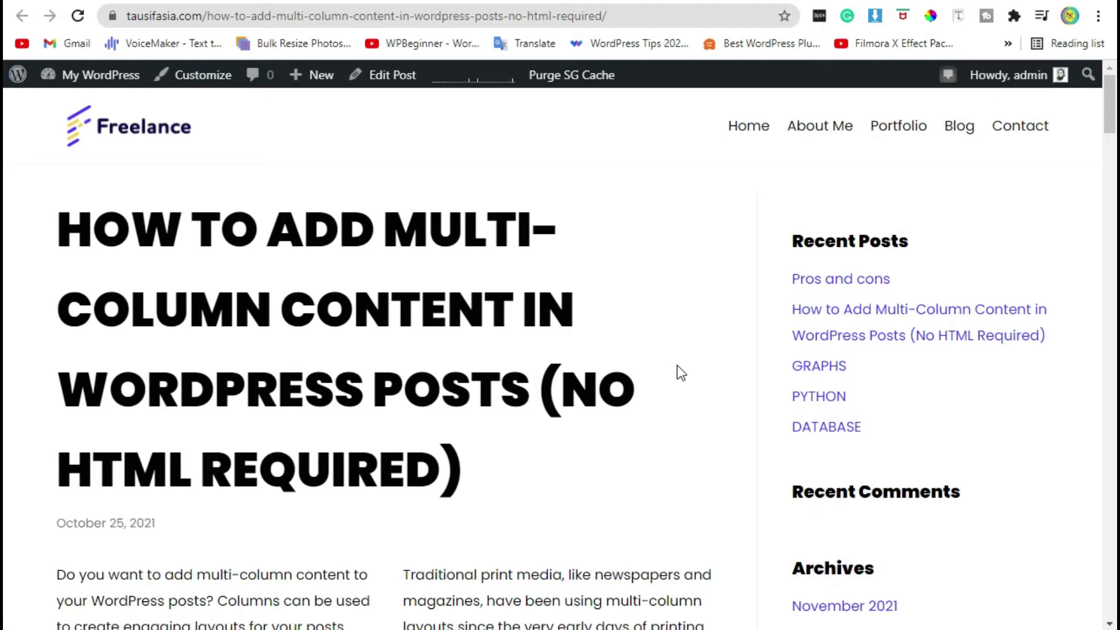
Step: Scroll down and back up through the published multi-column post
{"action": "scroll", "coordinate": [680, 370], "scroll_direction": "down", "scroll_amount": 10}
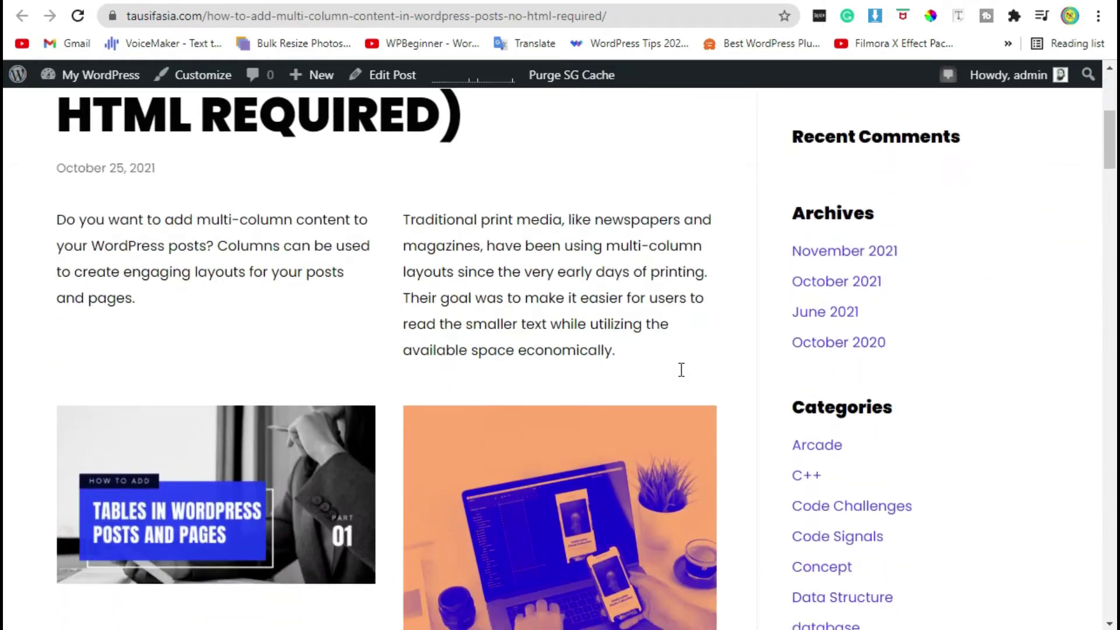
{"action": "scroll", "coordinate": [681, 369], "scroll_direction": "down", "scroll_amount": 20}
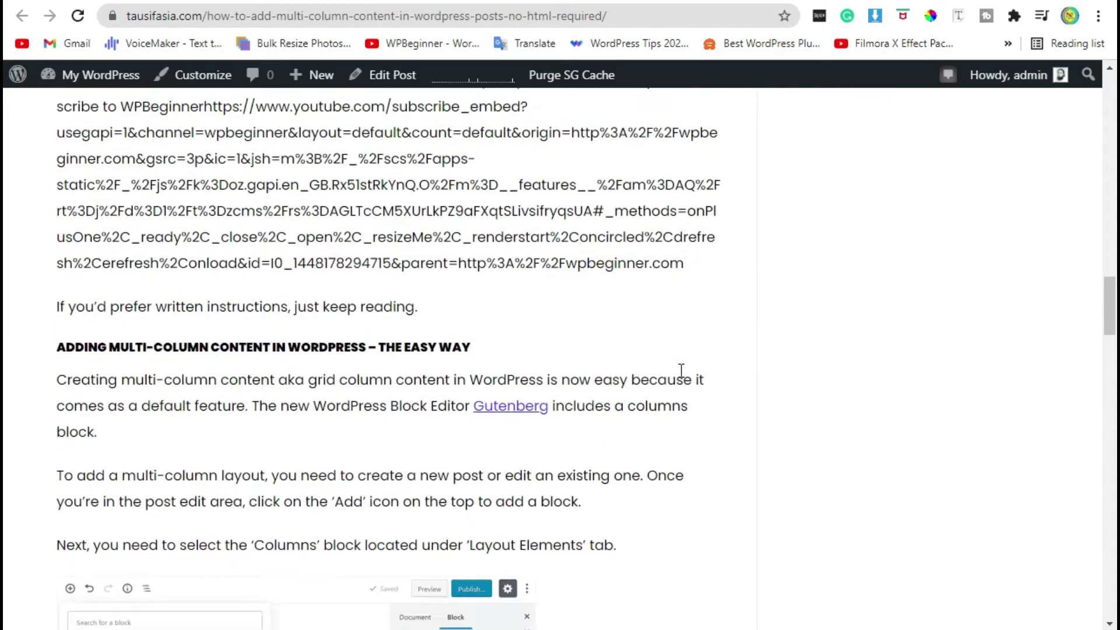
{"action": "scroll", "coordinate": [683, 370], "scroll_direction": "down", "scroll_amount": 20}
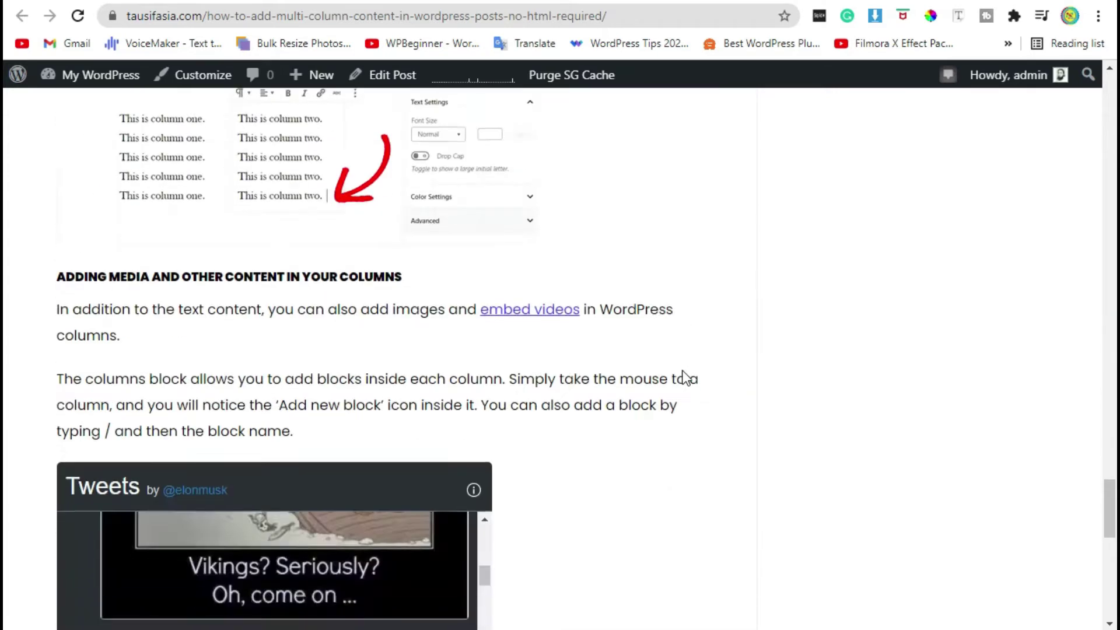
{"action": "scroll", "coordinate": [685, 374], "scroll_direction": "down", "scroll_amount": 5}
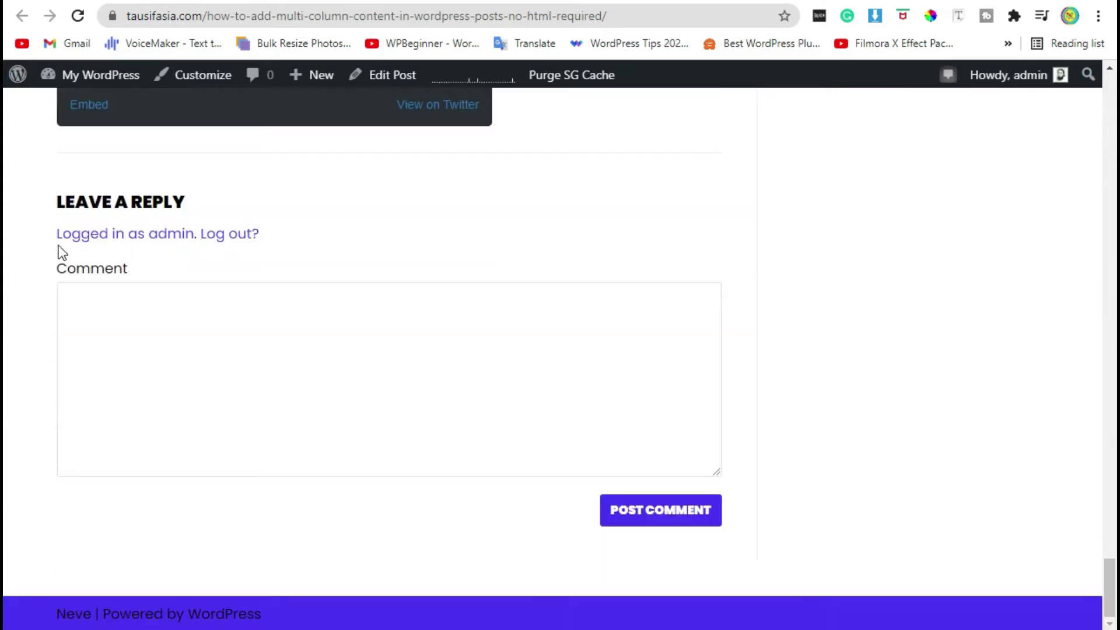
{"action": "scroll", "coordinate": [801, 281], "scroll_direction": "up", "scroll_amount": 20}
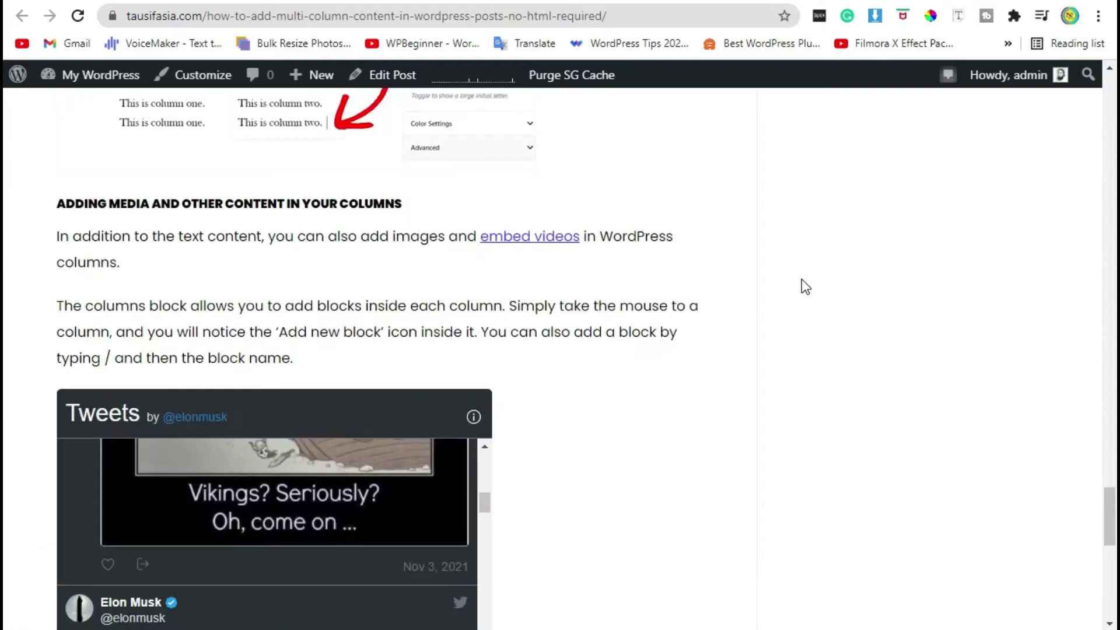
{"action": "scroll", "coordinate": [801, 278], "scroll_direction": "up", "scroll_amount": 12}
{"action": "scroll", "coordinate": [171, 200], "scroll_direction": "up", "scroll_amount": 4}
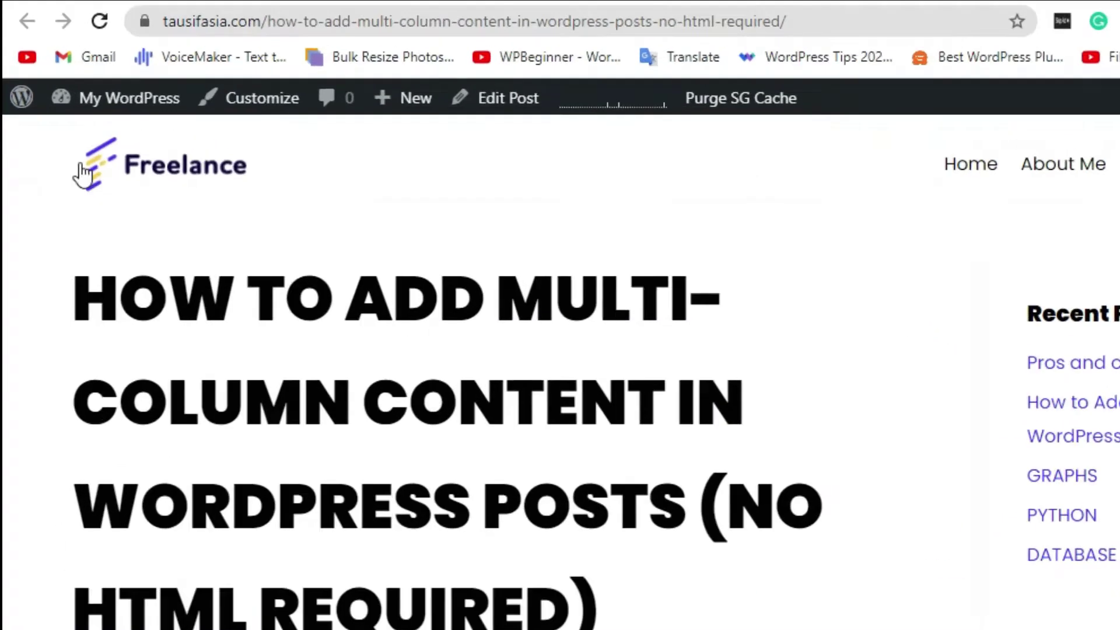
Step: Go to the admin dashboard, then to Plugins > Add New
{"action": "mouse_move", "coordinate": [70, 78]}
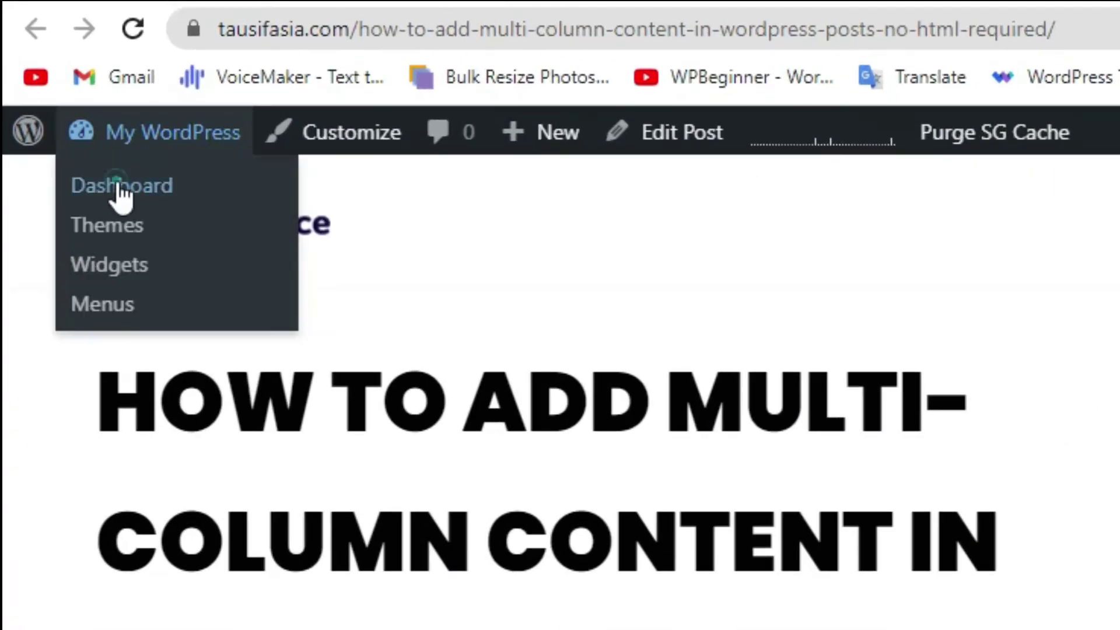
{"action": "left_click", "coordinate": [69, 104]}
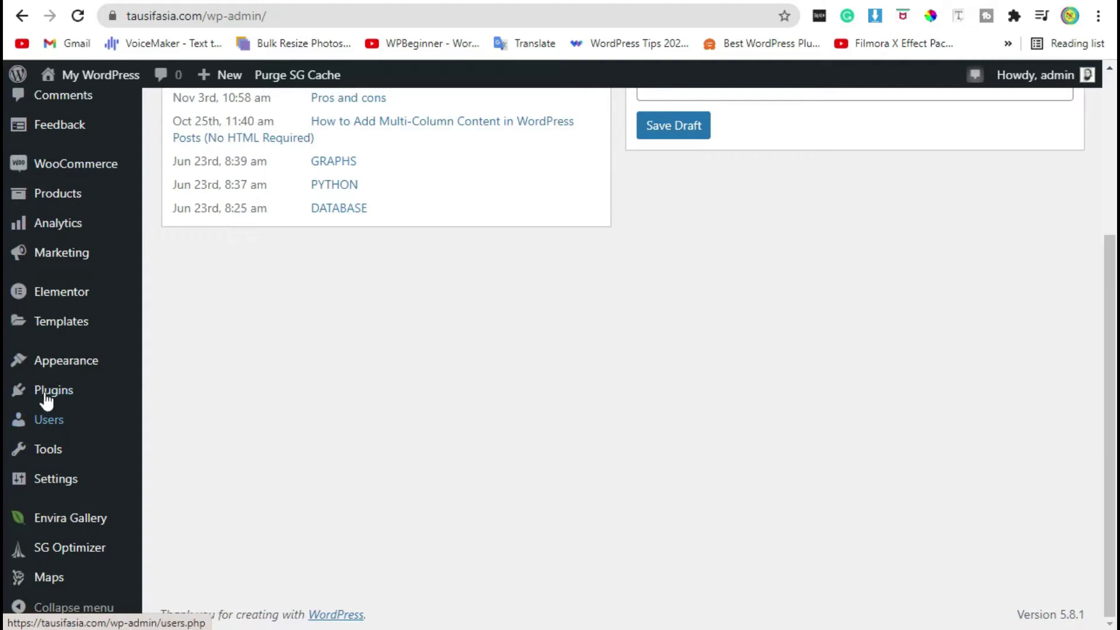
{"action": "mouse_move", "coordinate": [51, 394]}
{"action": "left_click", "coordinate": [221, 421]}
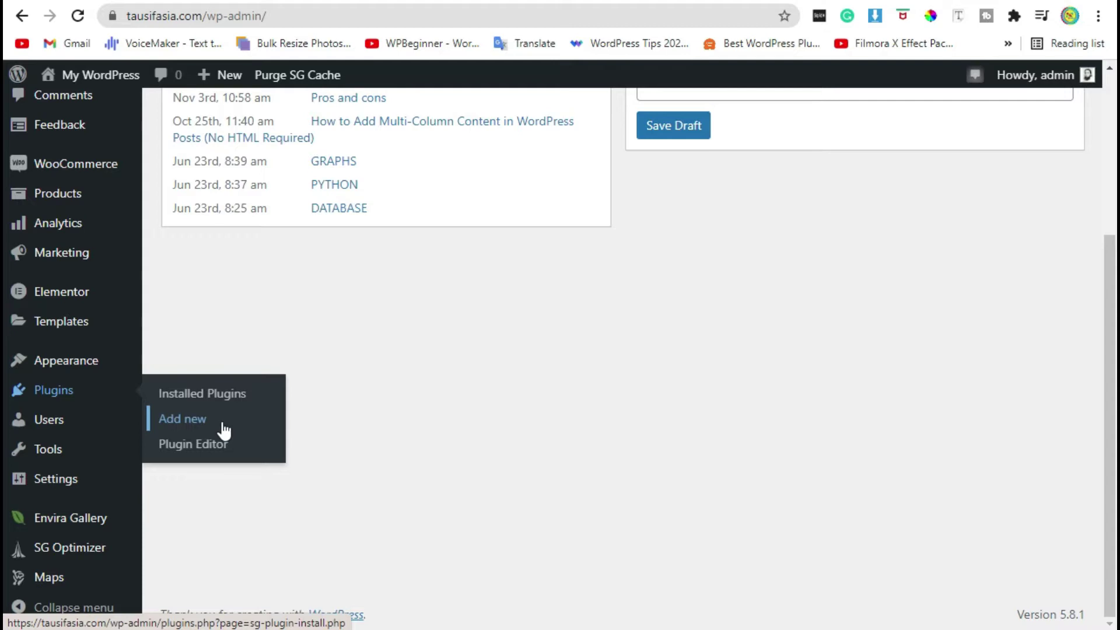
Step: Search the plugin directory for 'simple author box'
{"action": "left_click", "coordinate": [224, 425]}
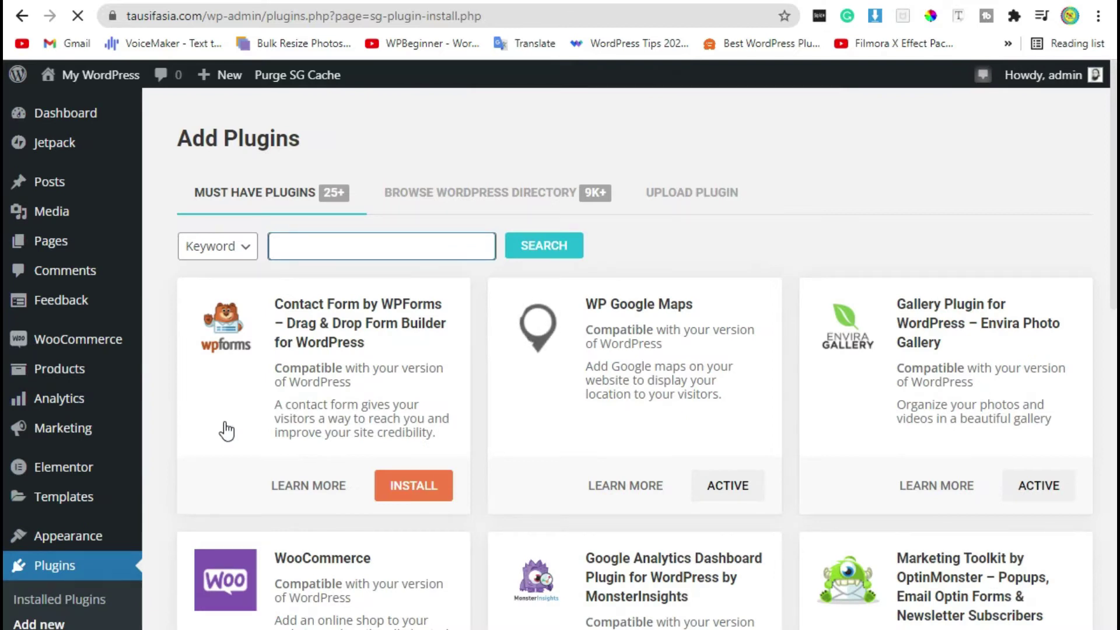
{"action": "type", "text": "sin"}
{"action": "type", "text": "mple autho"}
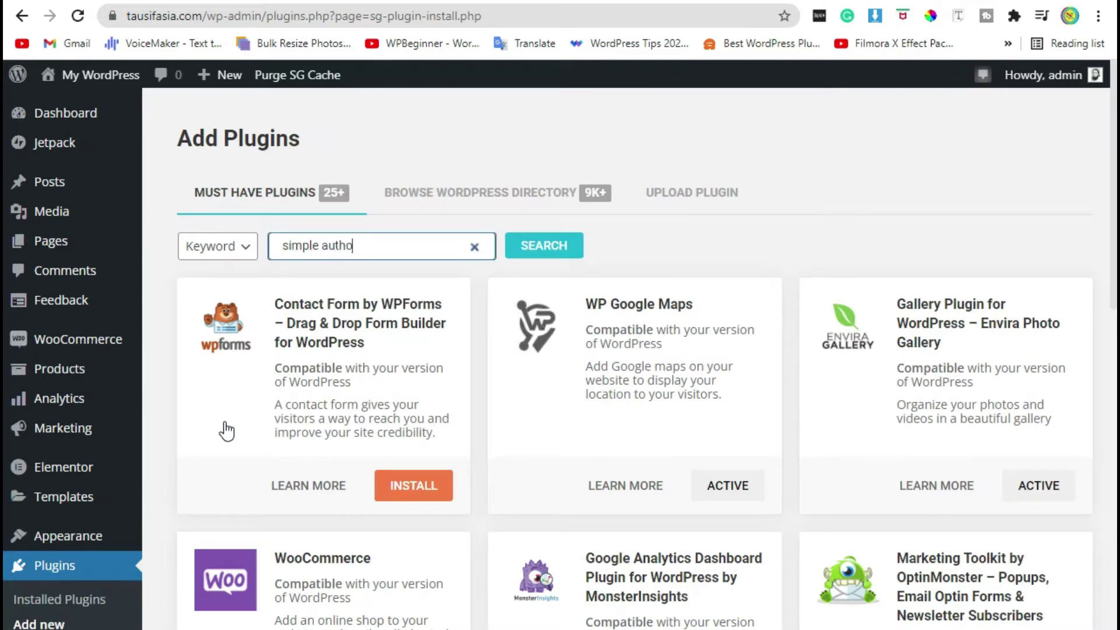
{"action": "type", "text": "r box"}
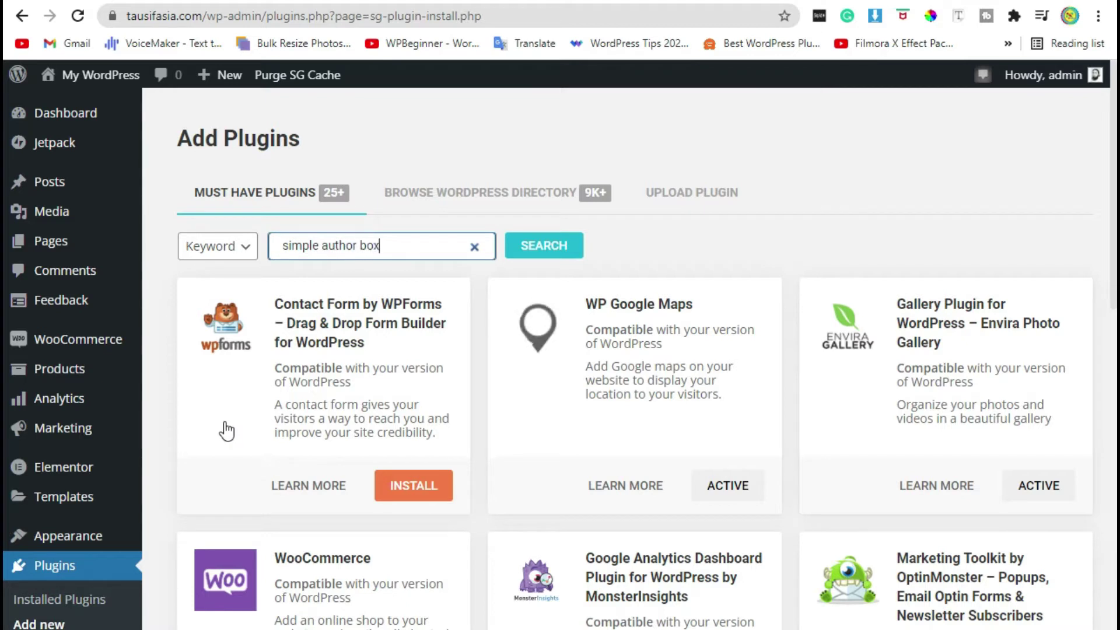
{"action": "left_click", "coordinate": [544, 236]}
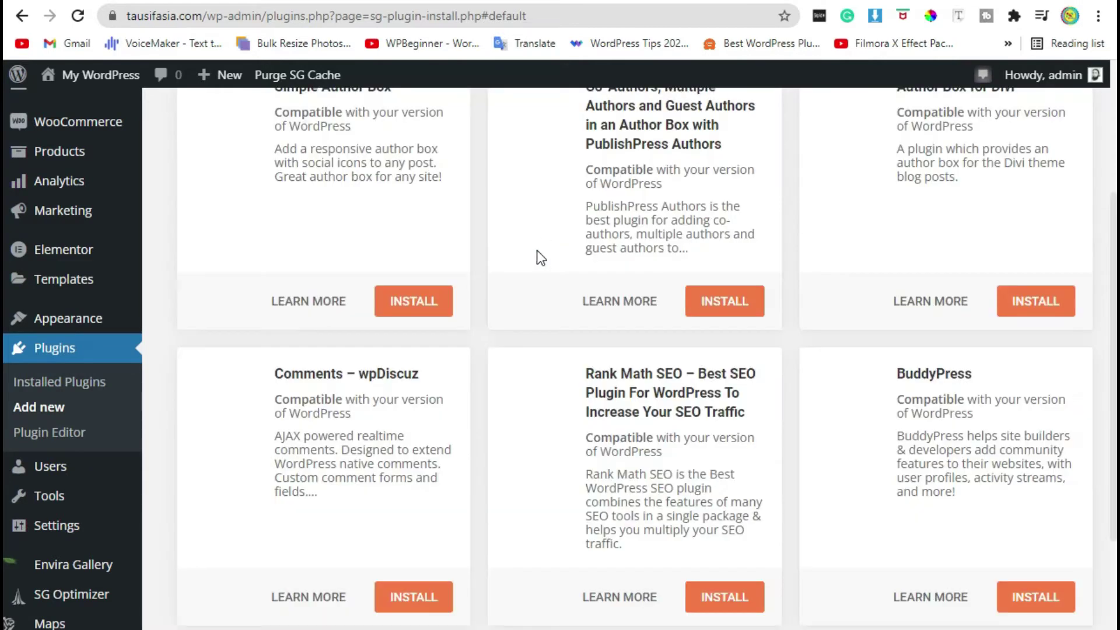
Step: Install and activate Simple Author Box, then view Installed Plugins
{"action": "scroll", "coordinate": [536, 250], "scroll_direction": "up", "scroll_amount": 2}
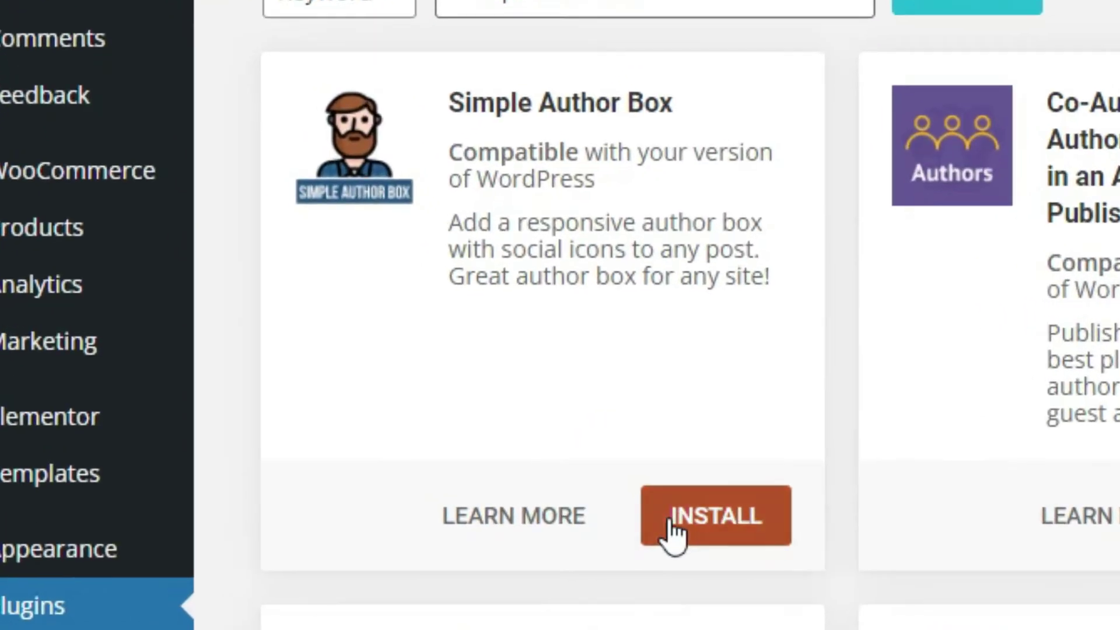
{"action": "left_click", "coordinate": [390, 419]}
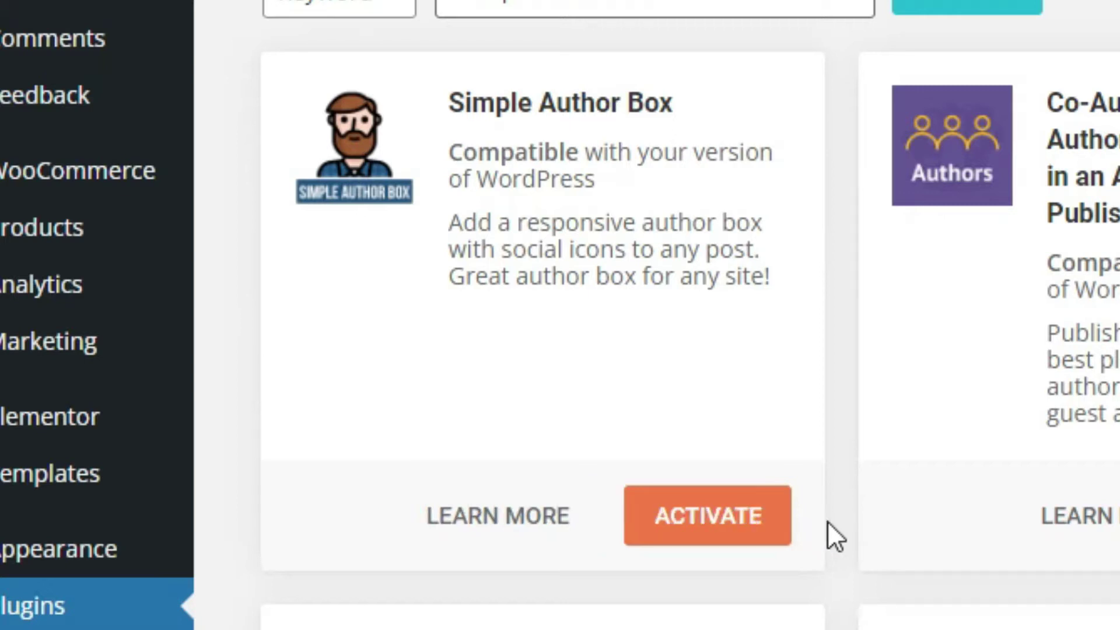
{"action": "left_click", "coordinate": [758, 529]}
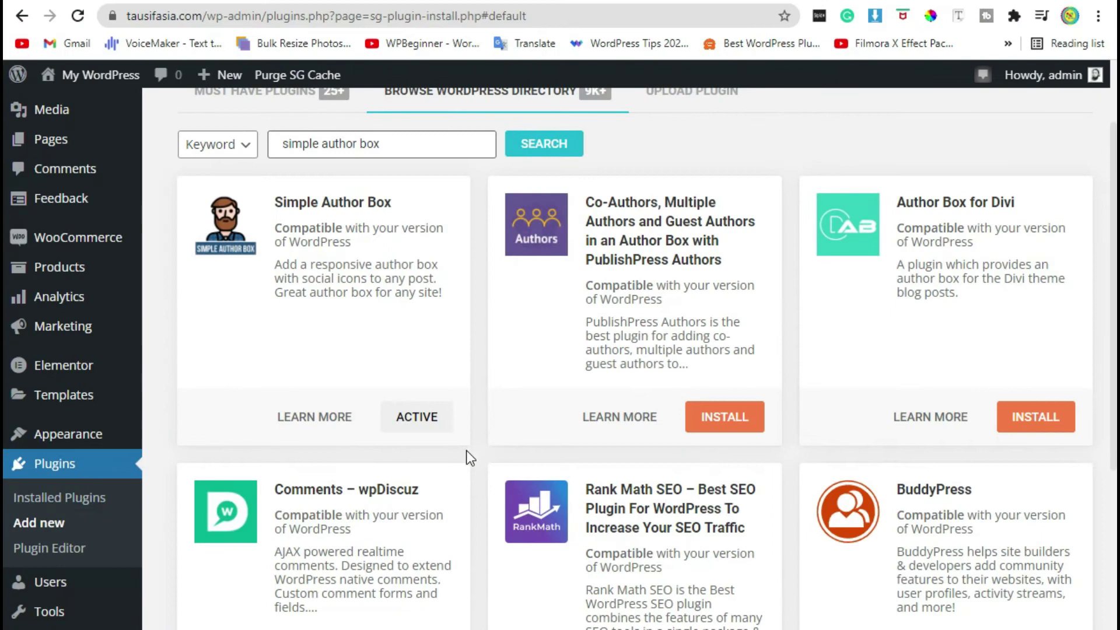
{"action": "scroll", "coordinate": [419, 543], "scroll_direction": "down", "scroll_amount": 3}
{"action": "left_click", "coordinate": [82, 386]}
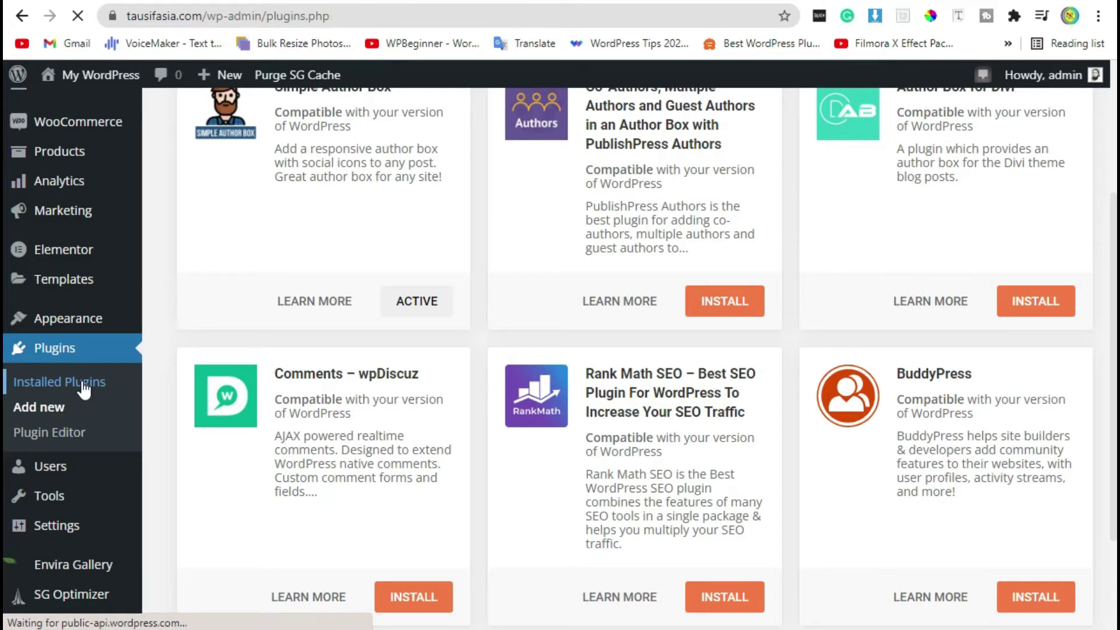
Step: Dismiss the Simple Author Box welcome notice and open its Configure Author Box settings
{"action": "scroll", "coordinate": [406, 396], "scroll_direction": "down", "scroll_amount": 6}
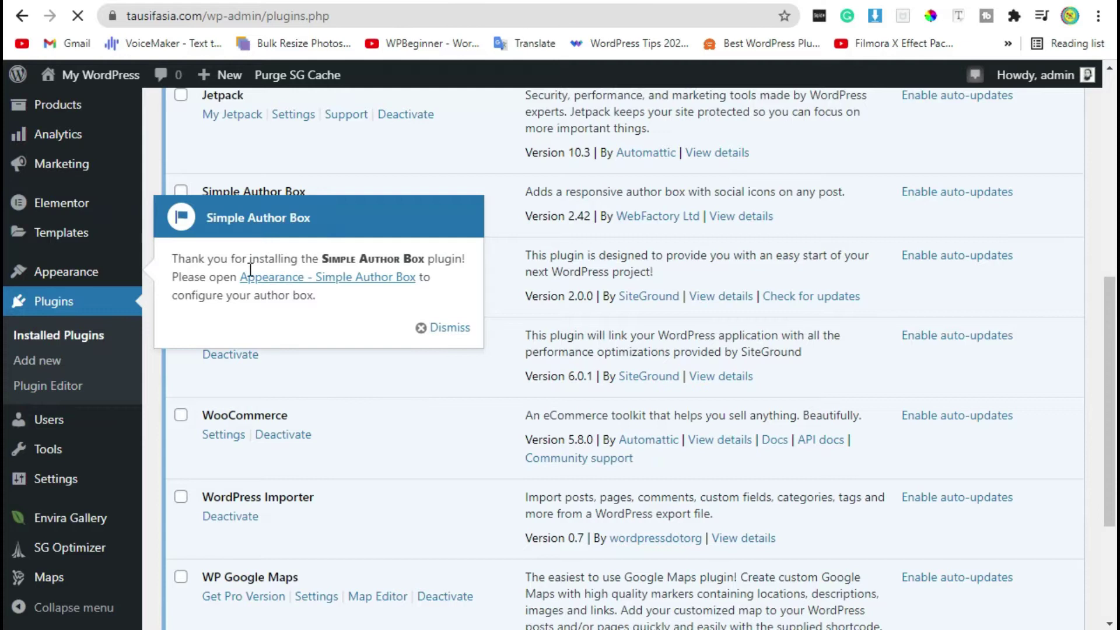
{"action": "left_click", "coordinate": [431, 330]}
{"action": "left_click", "coordinate": [239, 217]}
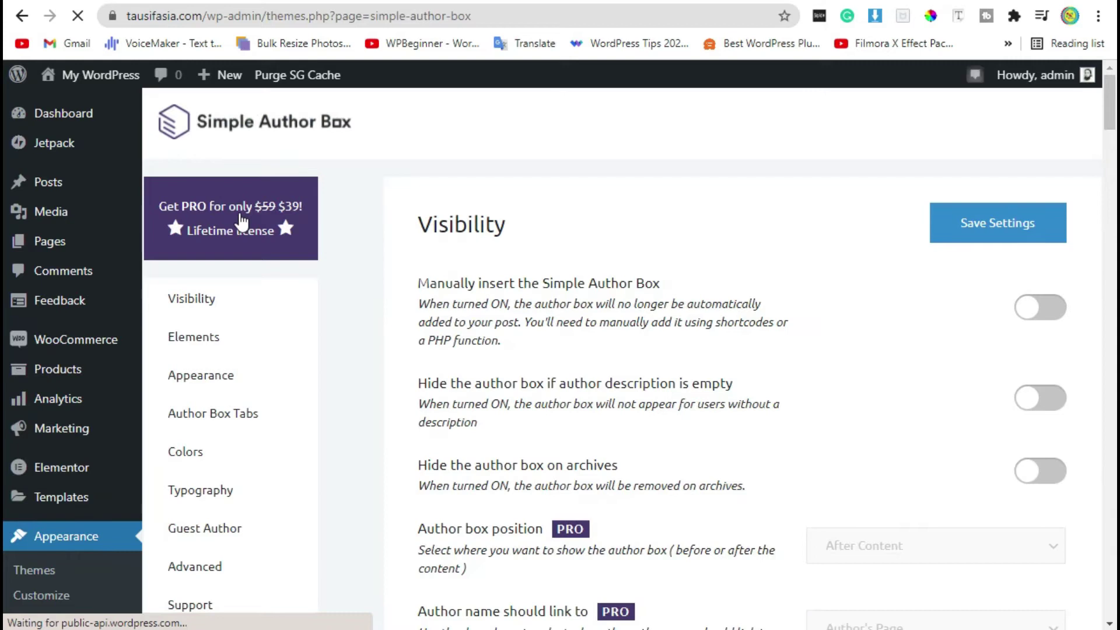
Step: Scroll through the Simple Author Box Visibility options, leaving them at their defaults
{"action": "scroll", "coordinate": [723, 404], "scroll_direction": "down", "scroll_amount": 4}
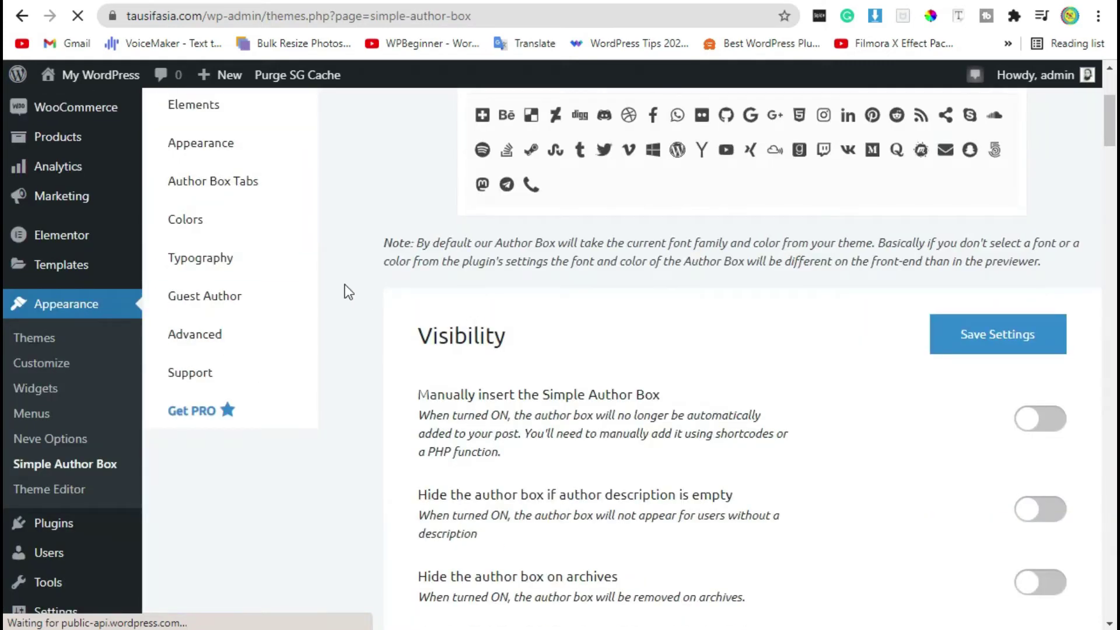
{"action": "scroll", "coordinate": [211, 243], "scroll_direction": "up", "scroll_amount": 2}
{"action": "scroll", "coordinate": [415, 240], "scroll_direction": "down", "scroll_amount": 4}
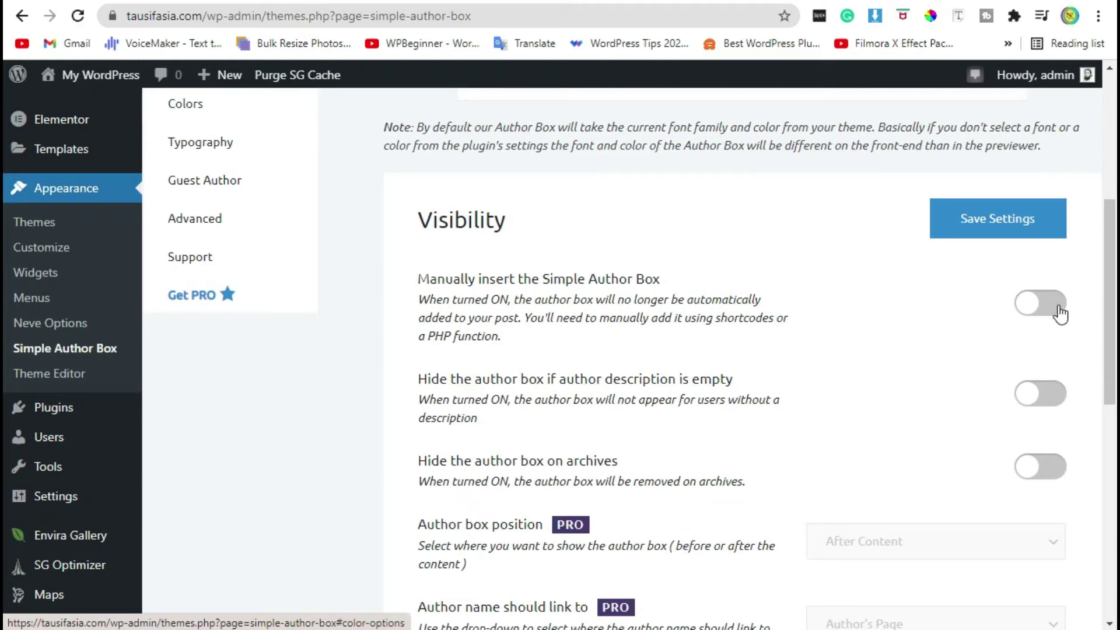
{"action": "scroll", "coordinate": [299, 390], "scroll_direction": "down", "scroll_amount": 4}
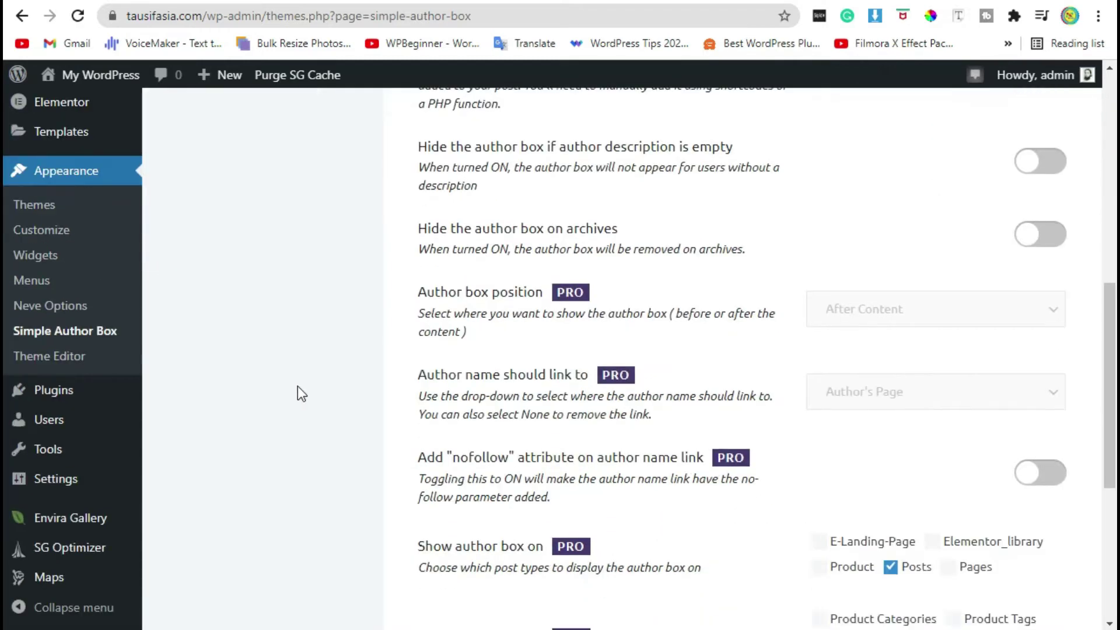
{"action": "scroll", "coordinate": [298, 386], "scroll_direction": "up", "scroll_amount": 10}
{"action": "mouse_move", "coordinate": [113, 426]}
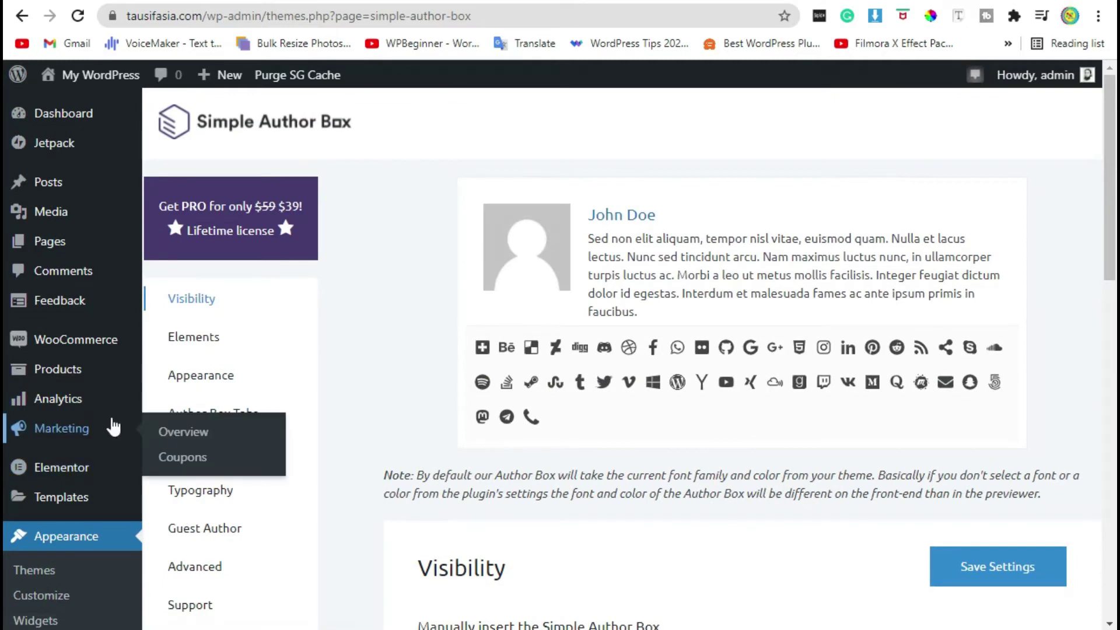
{"action": "scroll", "coordinate": [87, 431], "scroll_direction": "down", "scroll_amount": 8}
{"action": "mouse_move", "coordinate": [81, 436]}
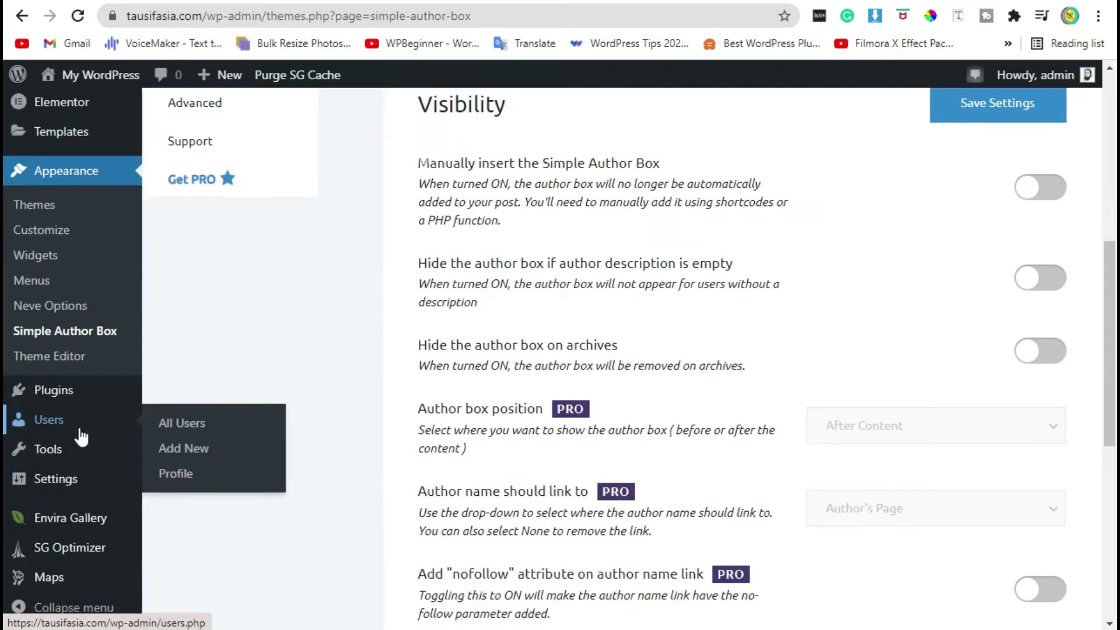
{"action": "scroll", "coordinate": [337, 487], "scroll_direction": "down", "scroll_amount": 4}
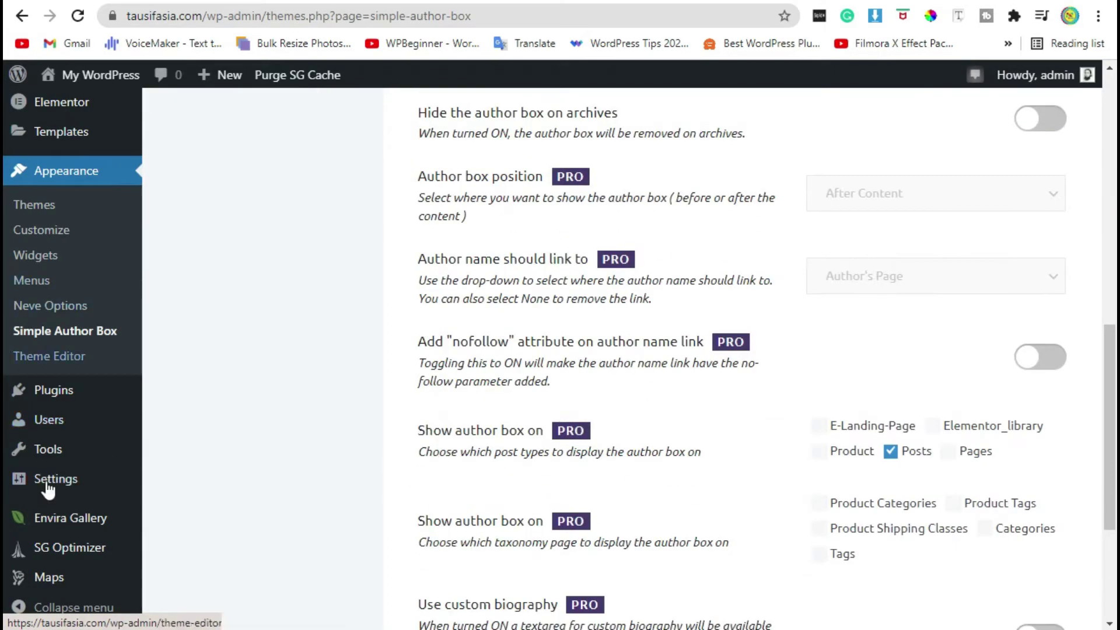
{"action": "scroll", "coordinate": [70, 513], "scroll_direction": "down", "scroll_amount": 4}
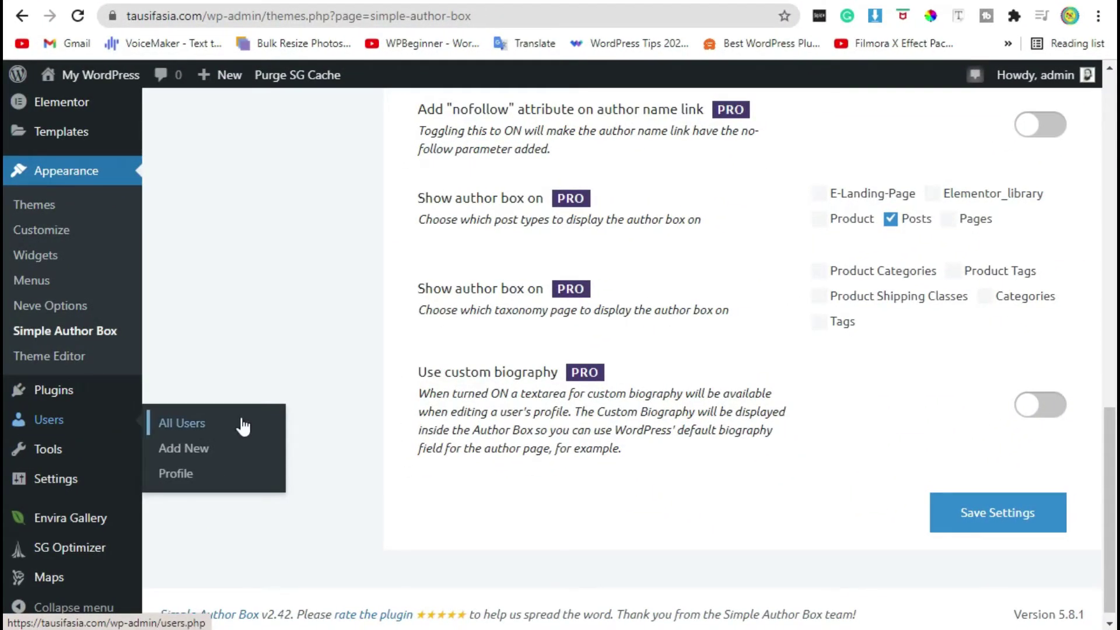
Step: From All Users, edit the admin profile and scroll to Custom User Profile Image
{"action": "left_click", "coordinate": [242, 422]}
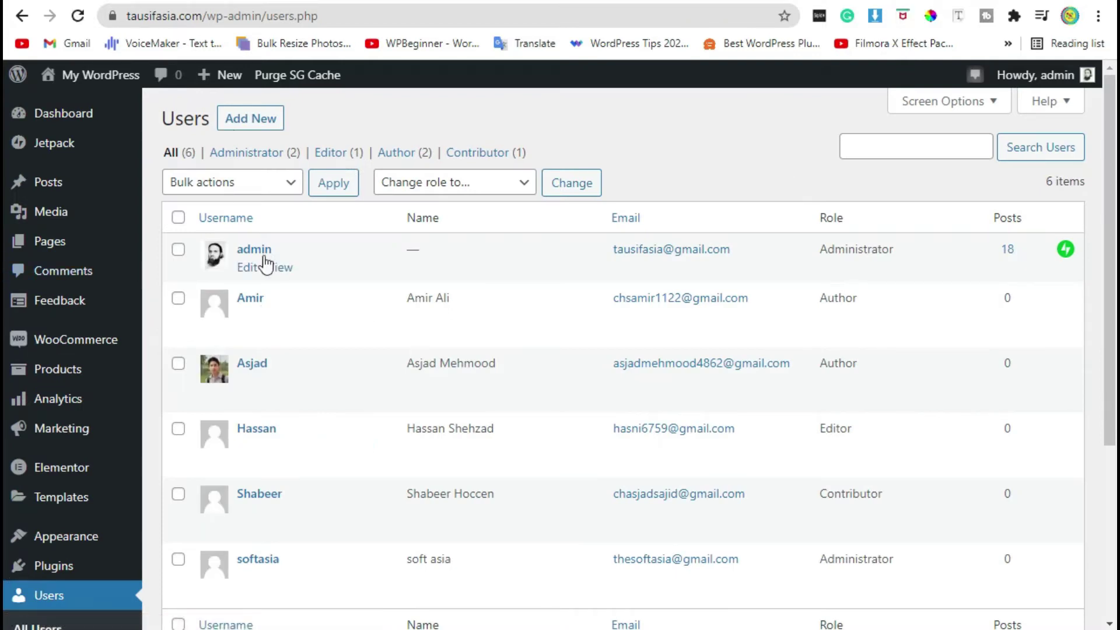
{"action": "left_click", "coordinate": [245, 268]}
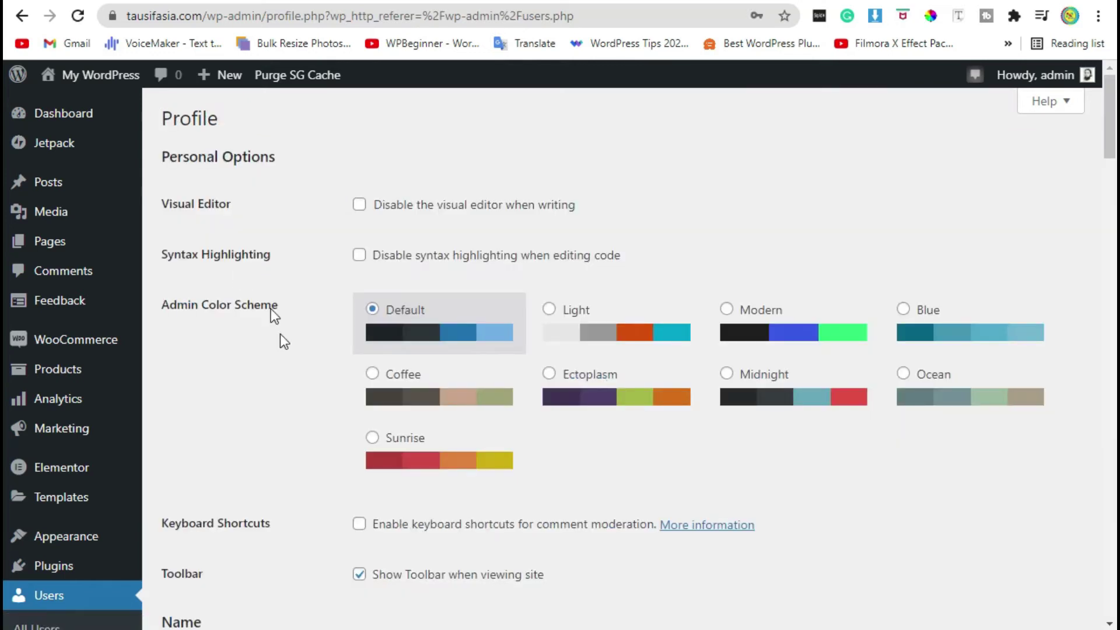
{"action": "scroll", "coordinate": [299, 341], "scroll_direction": "down", "scroll_amount": 20}
{"action": "scroll", "coordinate": [299, 340], "scroll_direction": "up", "scroll_amount": 5}
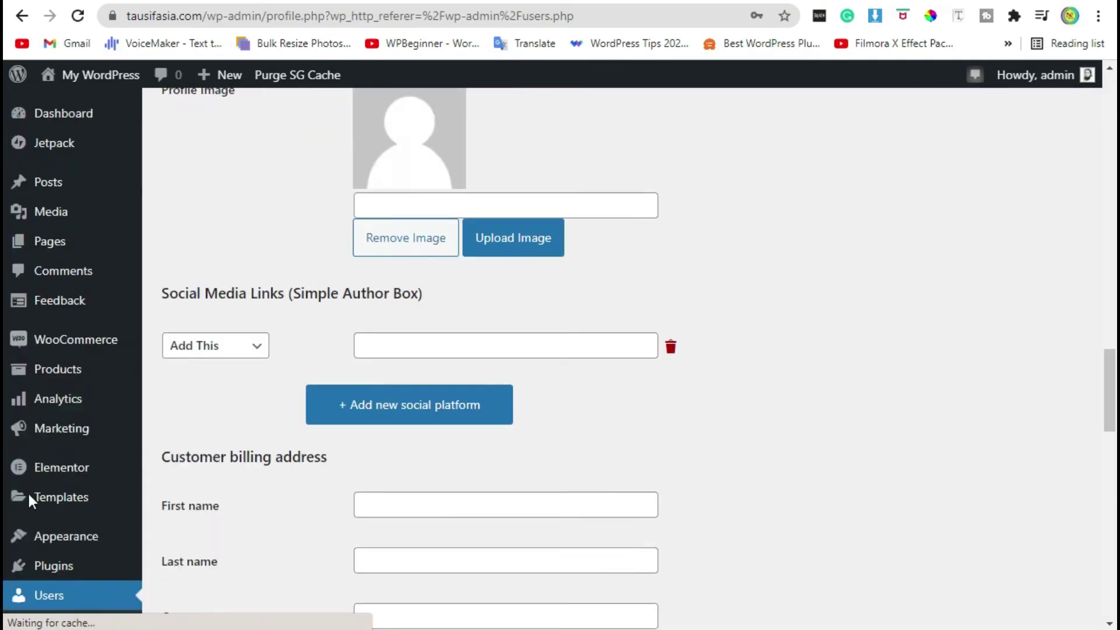
{"action": "scroll", "coordinate": [400, 462], "scroll_direction": "up", "scroll_amount": 4}
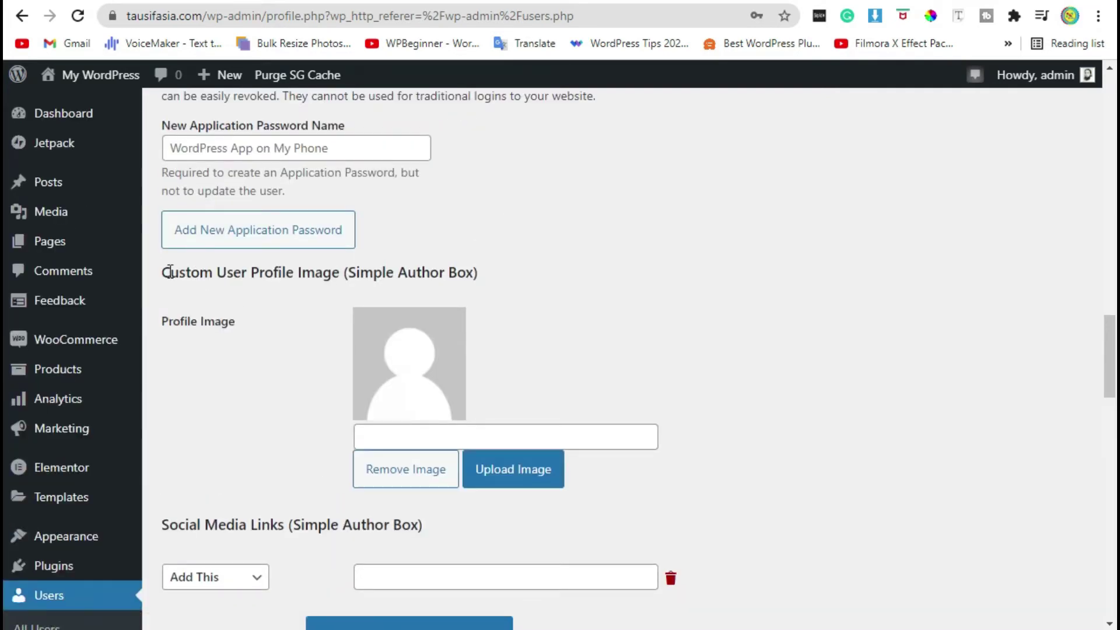
{"action": "left_click_drag", "start_coordinate": [168, 272], "coordinate": [346, 272]}
{"action": "left_click", "coordinate": [495, 305]}
{"action": "scroll", "coordinate": [581, 342], "scroll_direction": "down", "scroll_amount": 4}
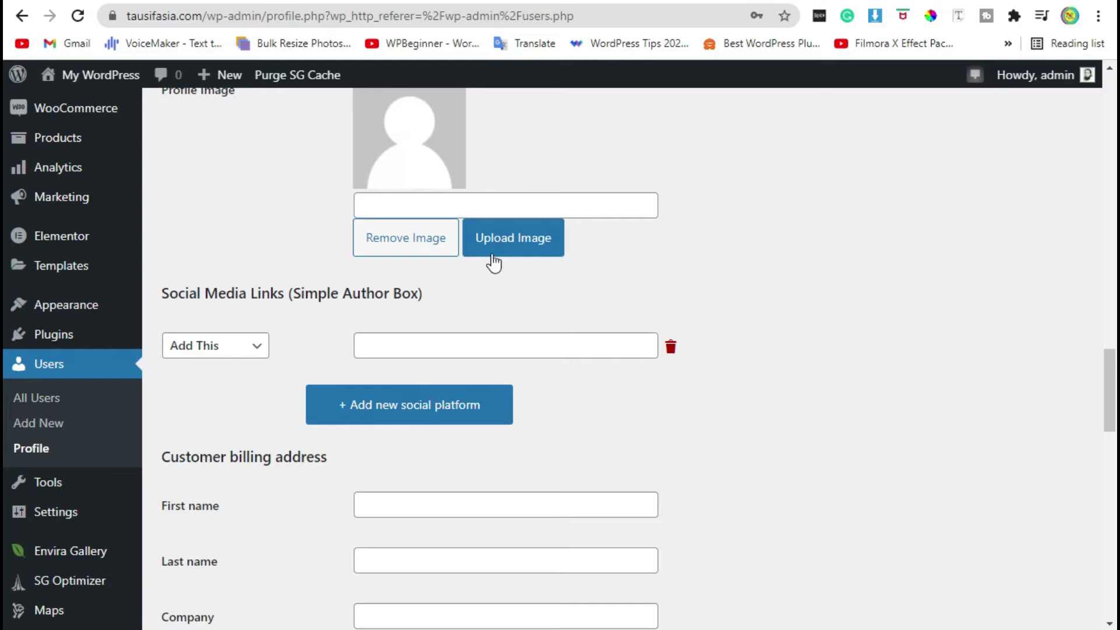
Step: Set the custom profile image to neve-client-2 from the Media Library
{"action": "left_click", "coordinate": [500, 255]}
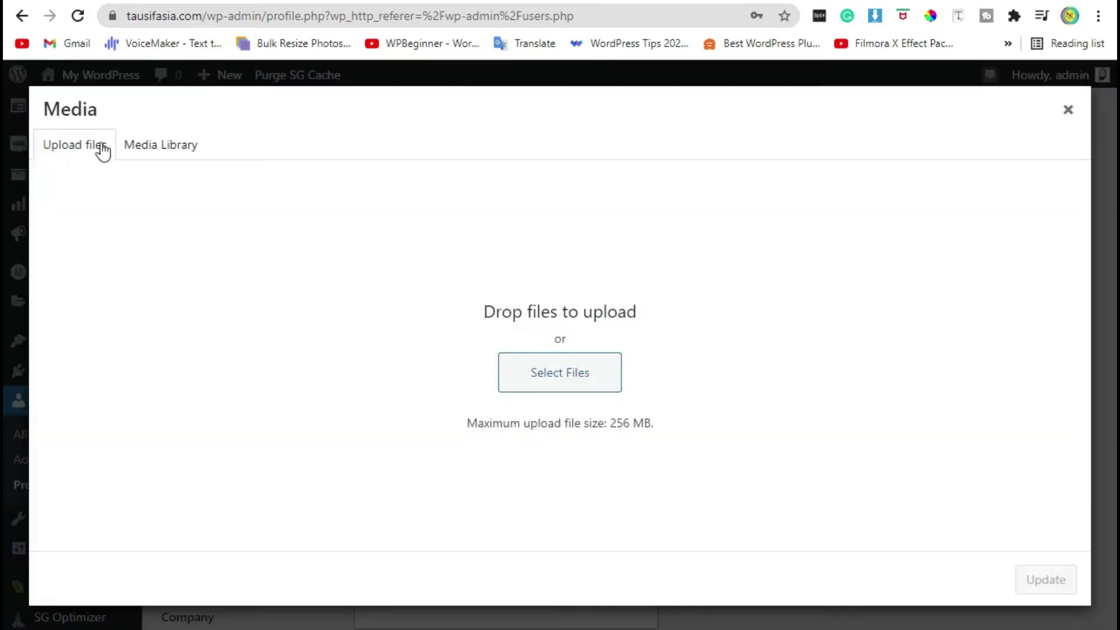
{"action": "left_click", "coordinate": [126, 140]}
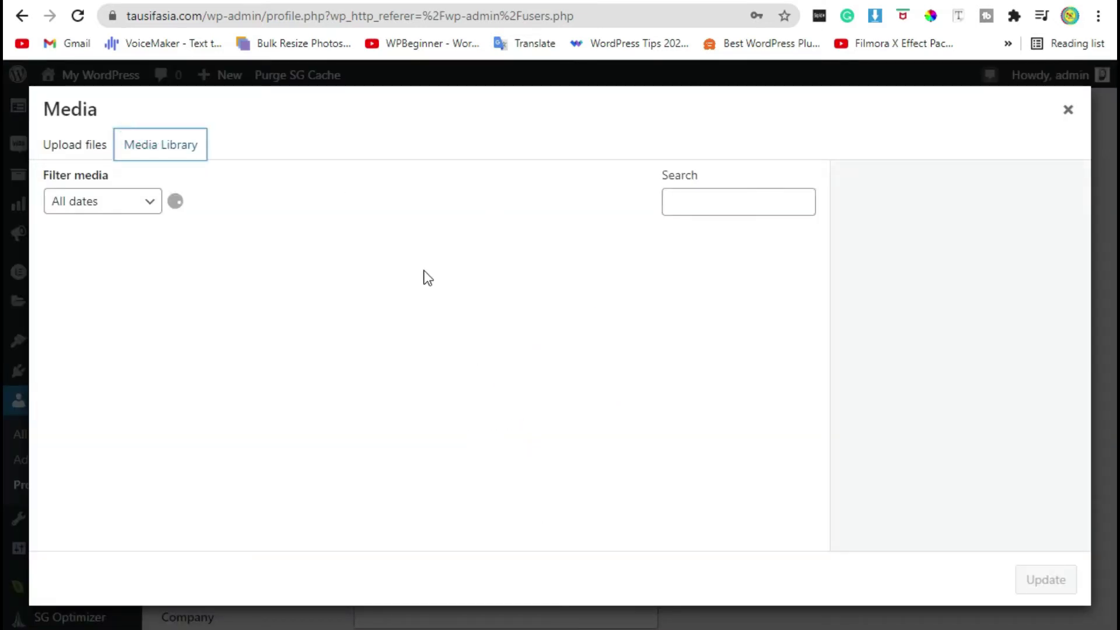
{"action": "left_click", "coordinate": [768, 339]}
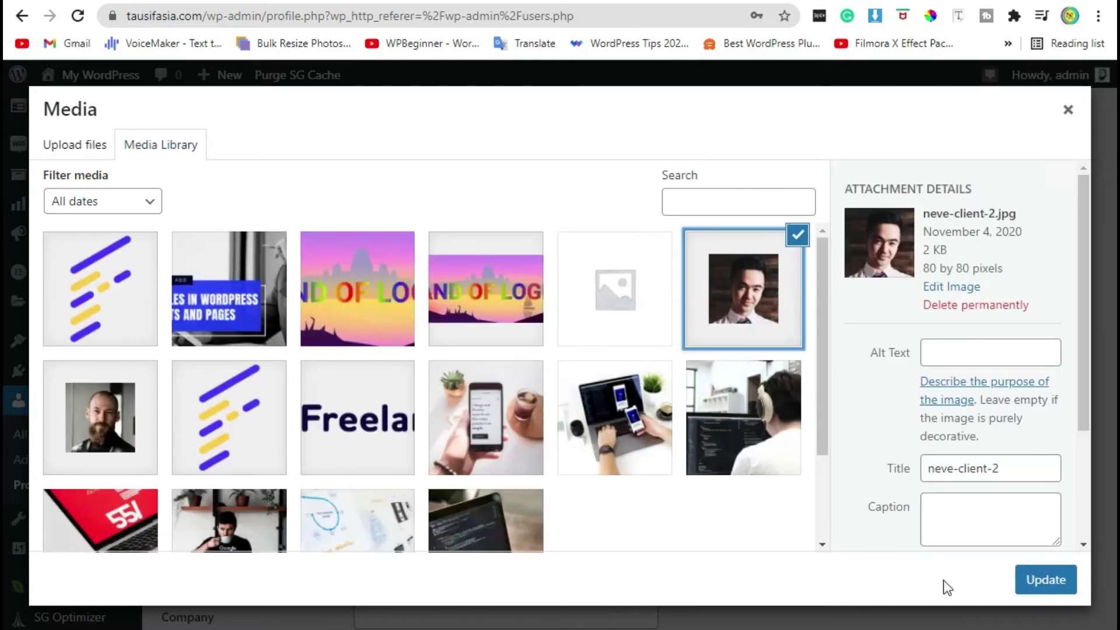
{"action": "left_click", "coordinate": [1028, 580]}
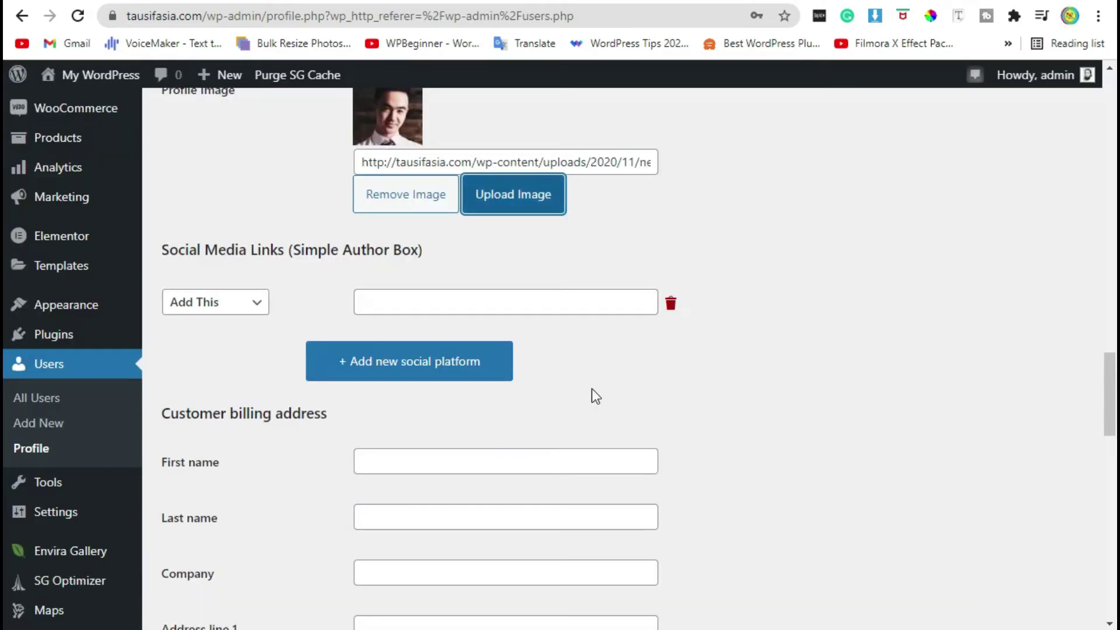
Step: Enlarge the Biographical Info box by dragging its resize corner
{"action": "scroll", "coordinate": [603, 390], "scroll_direction": "up", "scroll_amount": 2}
{"action": "scroll", "coordinate": [865, 415], "scroll_direction": "up", "scroll_amount": 10}
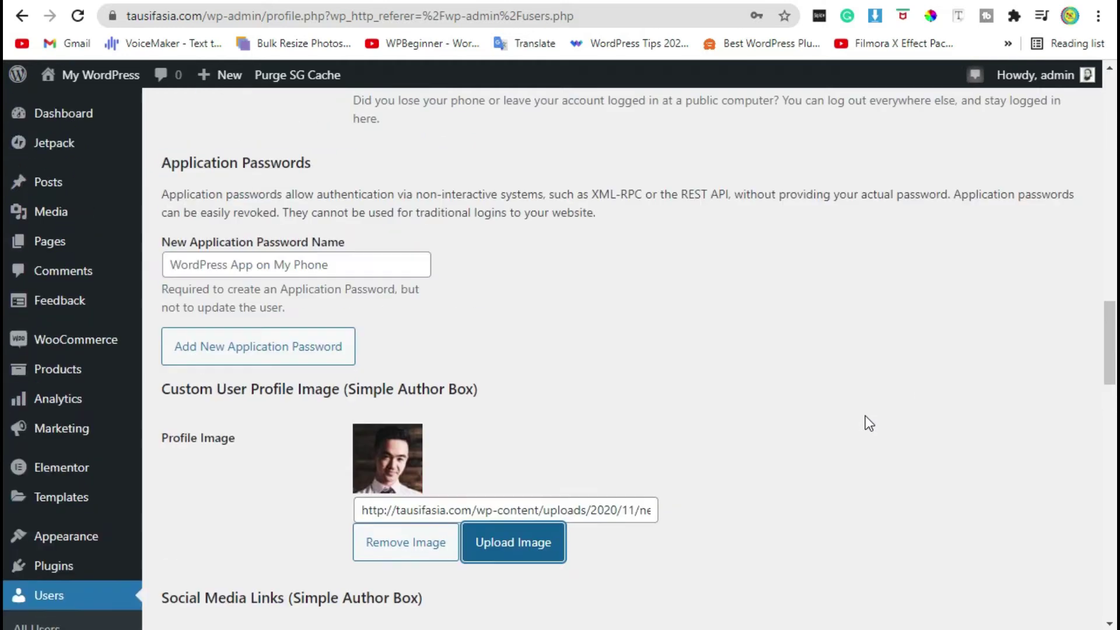
{"action": "scroll", "coordinate": [865, 416], "scroll_direction": "down", "scroll_amount": 10}
{"action": "scroll", "coordinate": [866, 418], "scroll_direction": "up", "scroll_amount": 9}
{"action": "scroll", "coordinate": [866, 418], "scroll_direction": "up", "scroll_amount": 8}
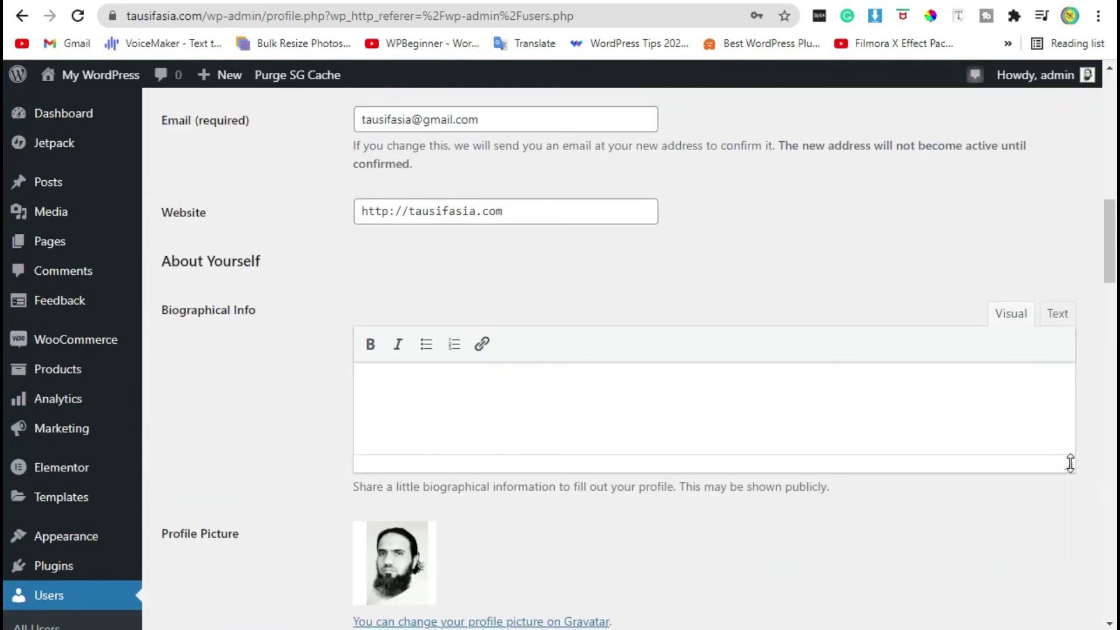
{"action": "left_click_drag", "start_coordinate": [1070, 463], "coordinate": [1070, 624]}
Step: Paste the prepared SoftAsia founder biography into the Biographical Info field
{"action": "scroll", "coordinate": [695, 355], "scroll_direction": "down", "scroll_amount": 4}
{"action": "left_click", "coordinate": [462, 198]}
{"action": "key", "text": "alt"}
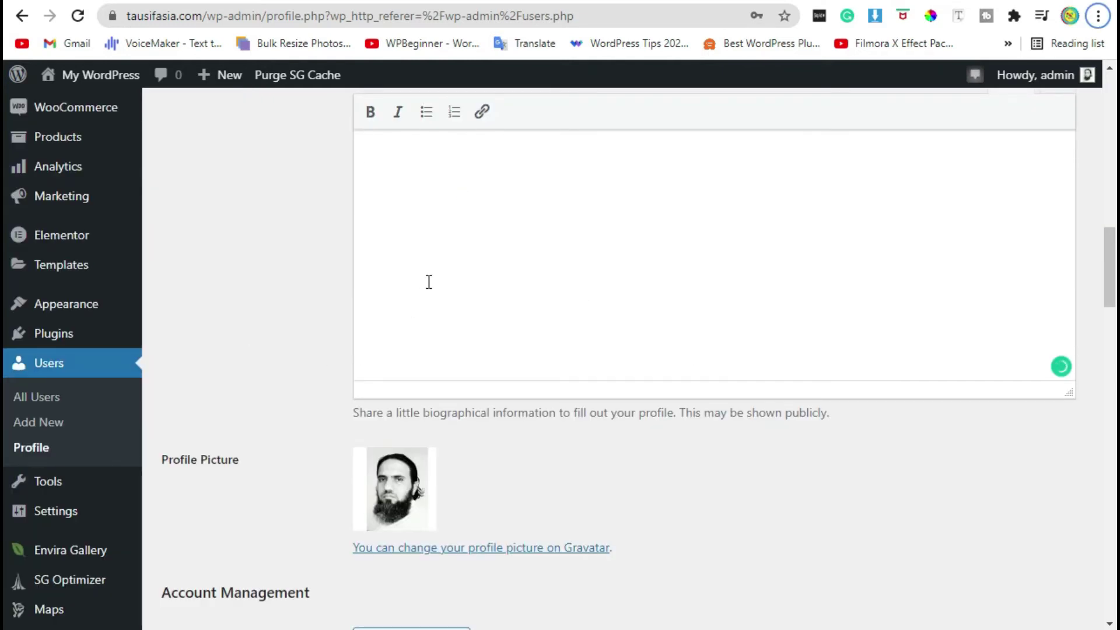
{"action": "left_click", "coordinate": [429, 282]}
{"action": "type", "text": "Muhammad Tusif is the founder of SoftAsia. He has built a strong 8-figure online business around WordPress. He was recognized as the top 100 entrepreneurs under the age of 30 by the United Nations. His work is featured in top publications like Entrepreneur, Forbes, Inc, FoxBusiness, and more."}
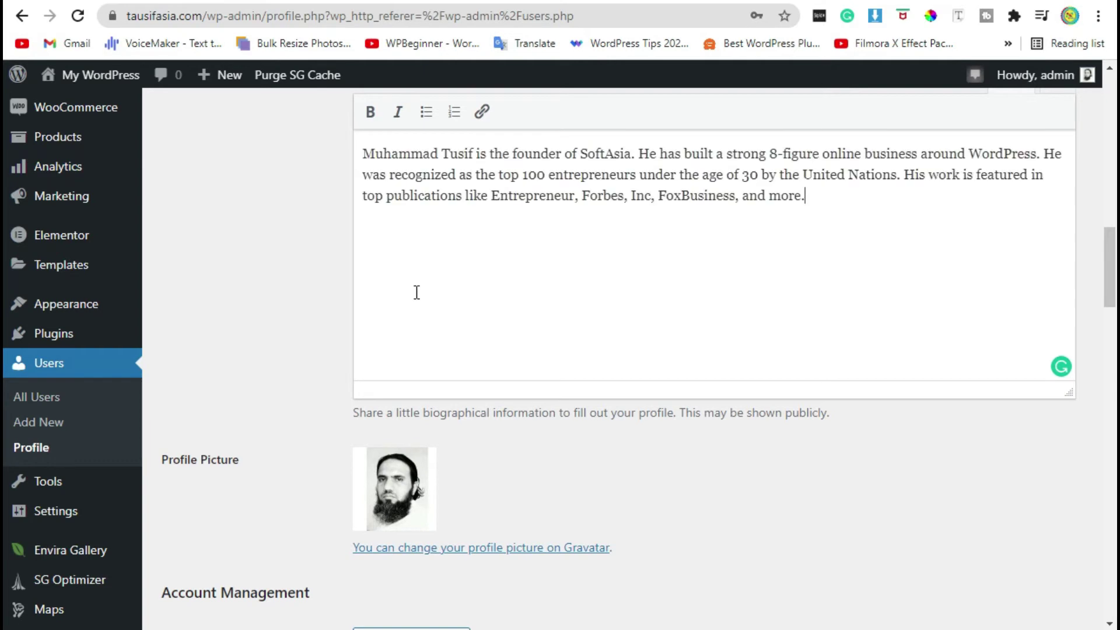
{"action": "scroll", "coordinate": [286, 297], "scroll_direction": "down", "scroll_amount": 18}
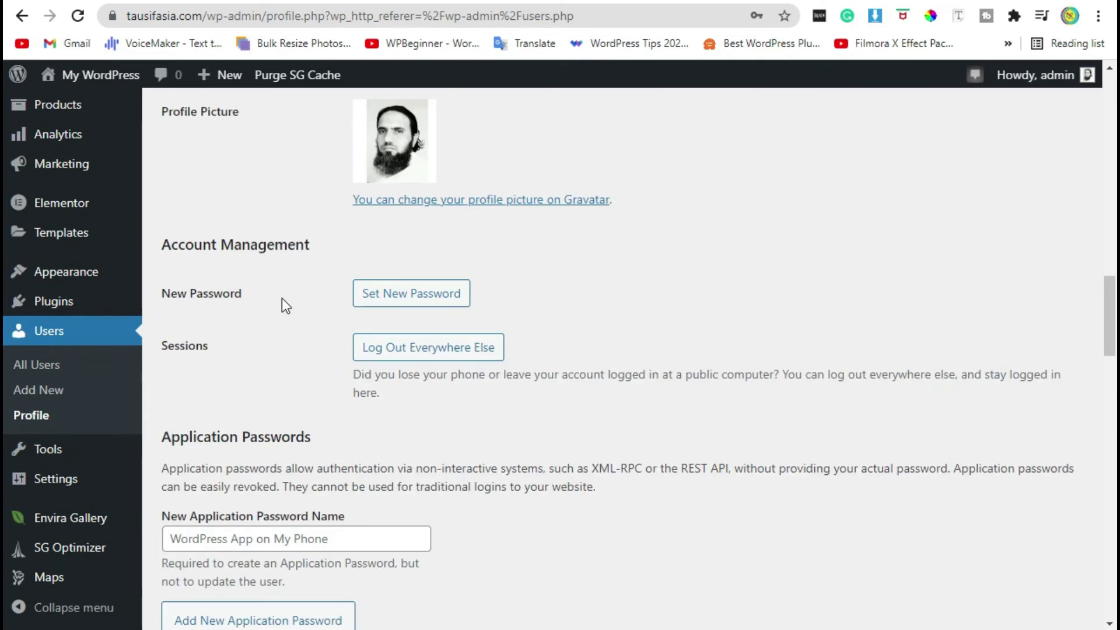
Step: Set the social platform to Facebook and paste the Softasia Facebook page link
{"action": "scroll", "coordinate": [287, 304], "scroll_direction": "down", "scroll_amount": 2}
{"action": "scroll", "coordinate": [300, 385], "scroll_direction": "up", "scroll_amount": 2}
{"action": "left_click", "coordinate": [253, 231]}
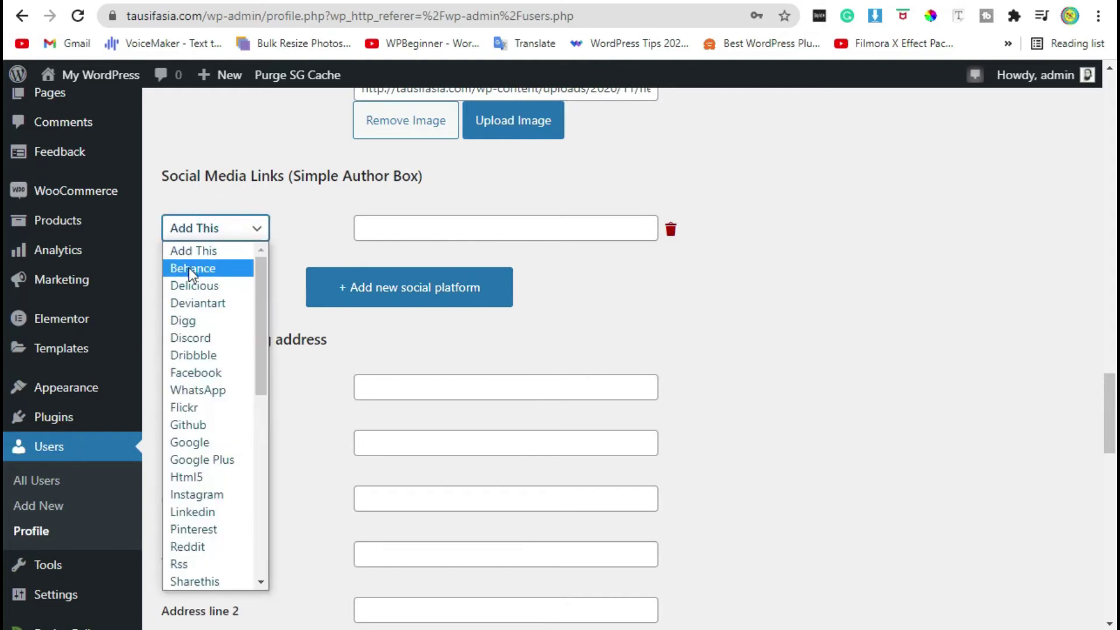
{"action": "left_click", "coordinate": [196, 373]}
{"action": "left_click", "coordinate": [230, 230]}
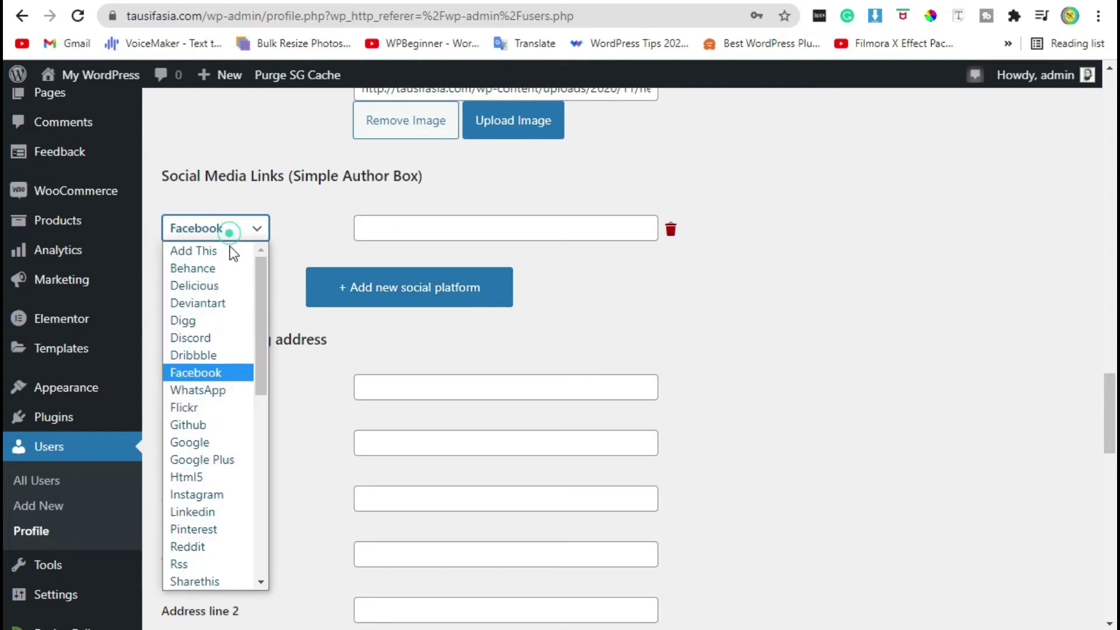
{"action": "left_click", "coordinate": [211, 374]}
{"action": "left_click", "coordinate": [446, 237]}
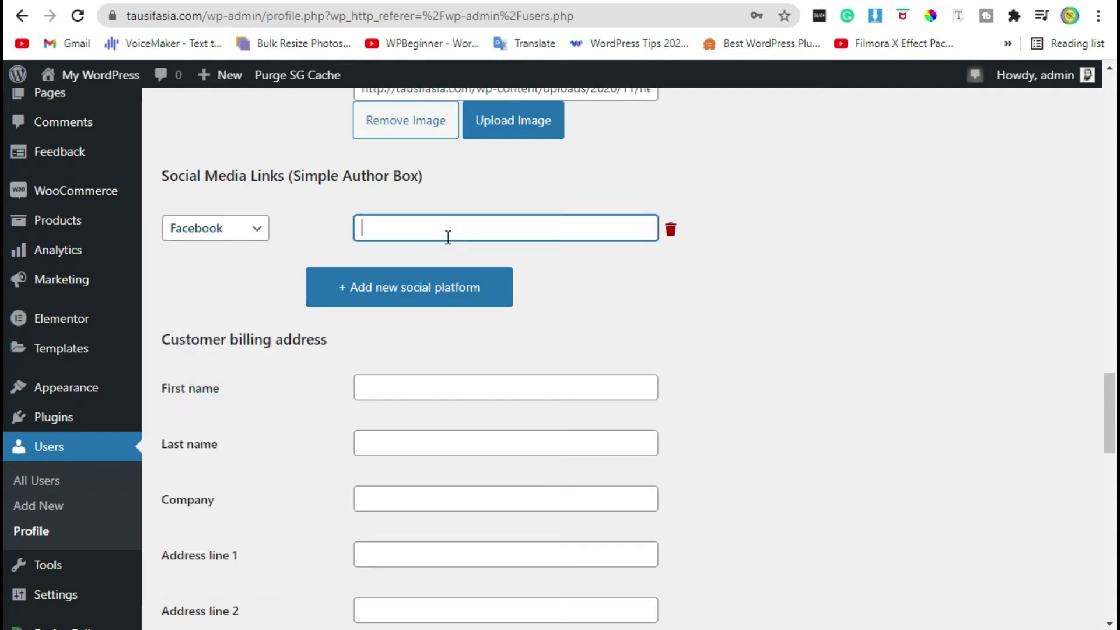
{"action": "left_click", "coordinate": [426, 225]}
{"action": "type", "text": "https://www.facebook.com/Softasia"}
Step: Add a second social platform row set to Google
{"action": "left_click", "coordinate": [458, 301]}
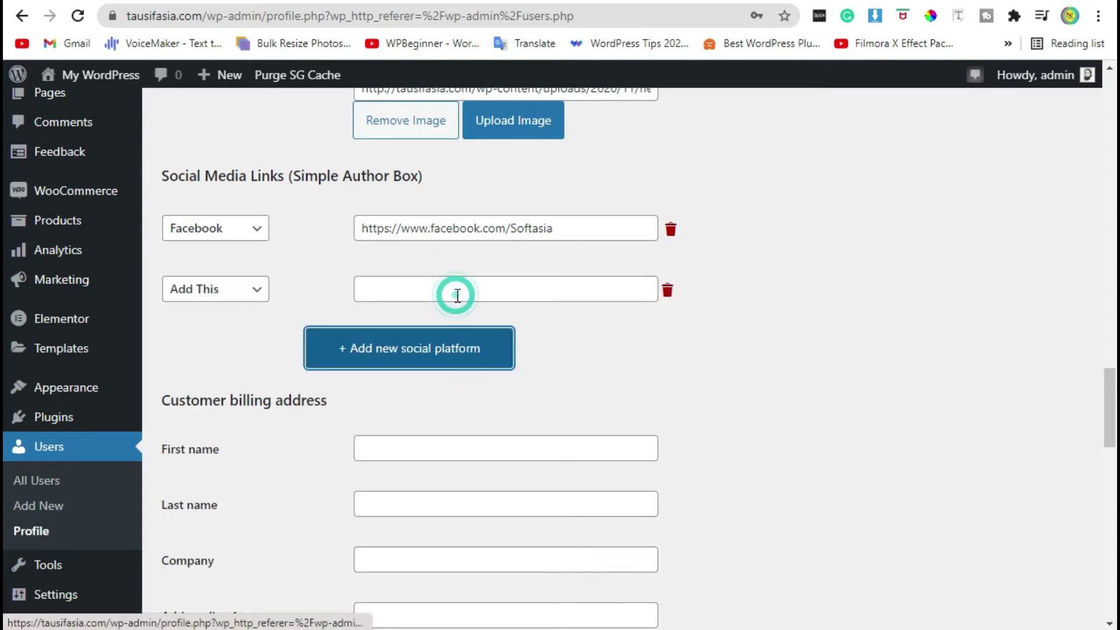
{"action": "left_click", "coordinate": [216, 289]}
{"action": "scroll", "coordinate": [220, 383], "scroll_direction": "down", "scroll_amount": 5}
{"action": "scroll", "coordinate": [450, 217], "scroll_direction": "down", "scroll_amount": 6}
{"action": "scroll", "coordinate": [244, 219], "scroll_direction": "up", "scroll_amount": 4}
{"action": "left_click", "coordinate": [248, 178]}
{"action": "scroll", "coordinate": [247, 372], "scroll_direction": "down", "scroll_amount": 5}
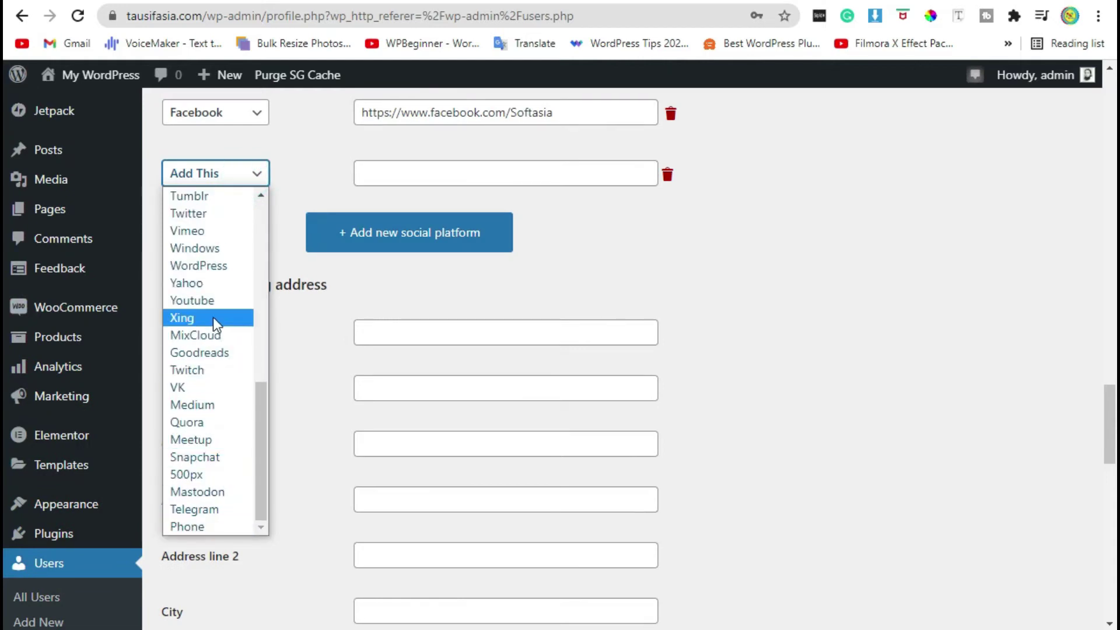
{"action": "scroll", "coordinate": [210, 408], "scroll_direction": "up", "scroll_amount": 4}
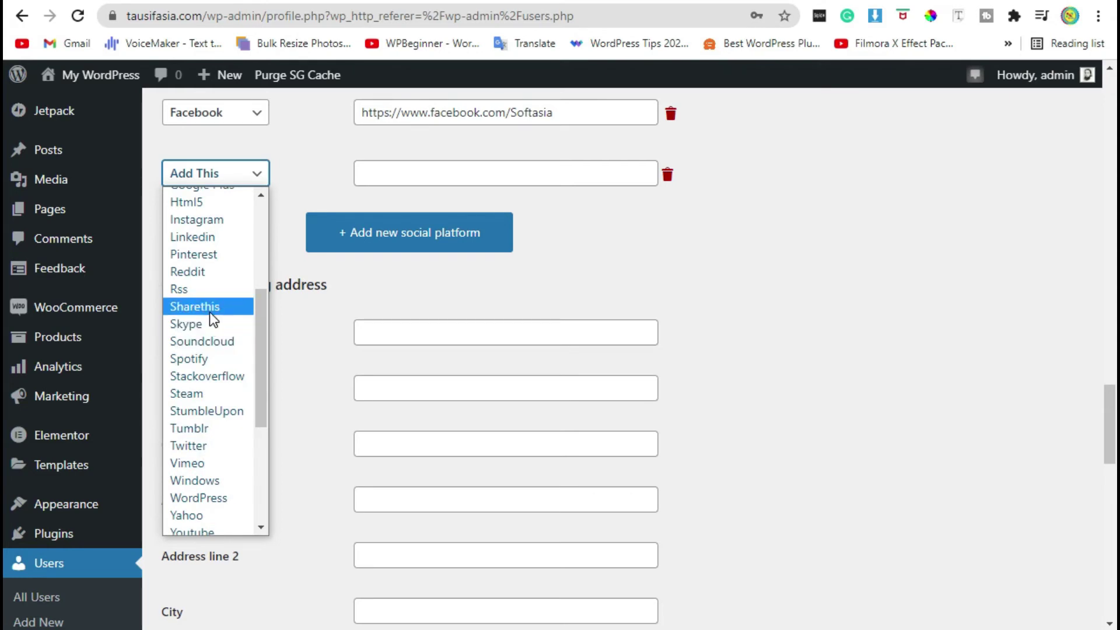
{"action": "scroll", "coordinate": [208, 319], "scroll_direction": "up", "scroll_amount": 4}
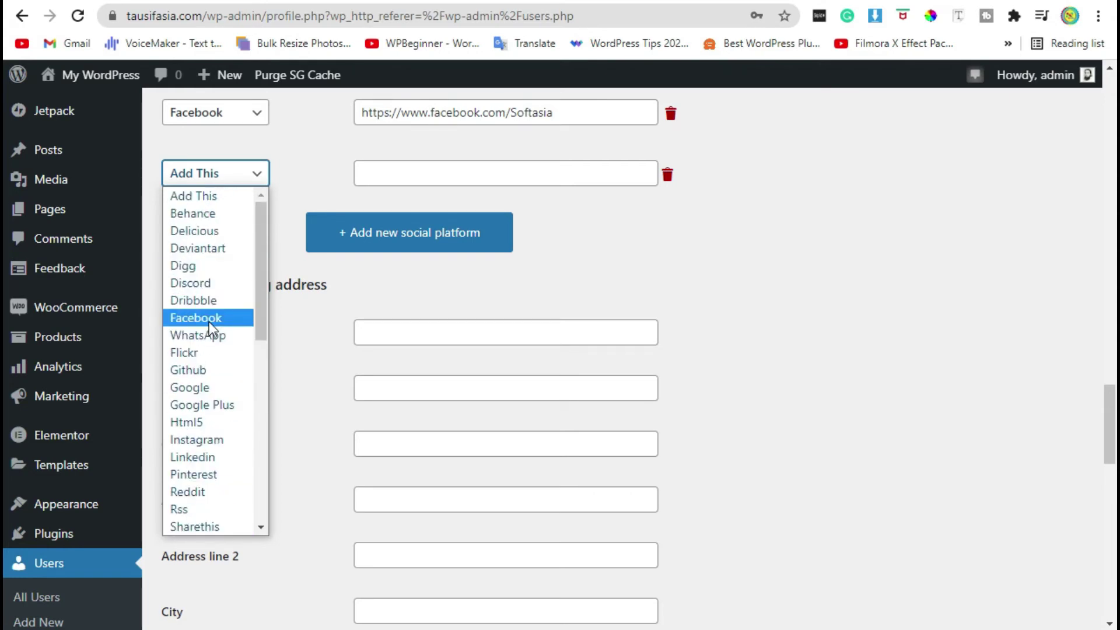
{"action": "left_click", "coordinate": [216, 387]}
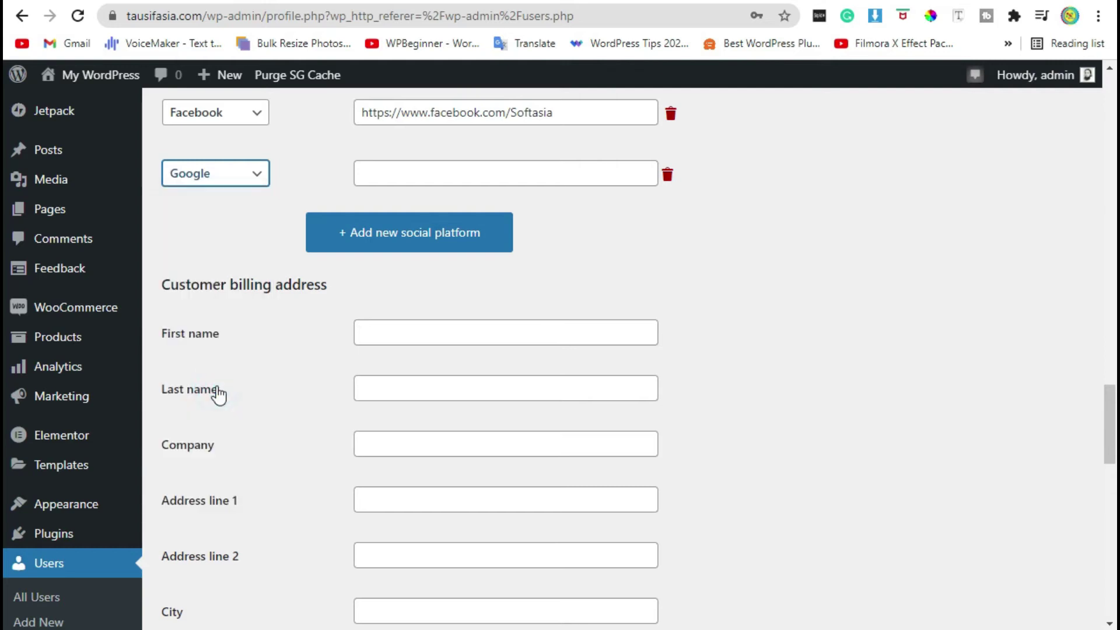
Step: Save the admin profile with Update Profile
{"action": "scroll", "coordinate": [770, 257], "scroll_direction": "down", "scroll_amount": 15}
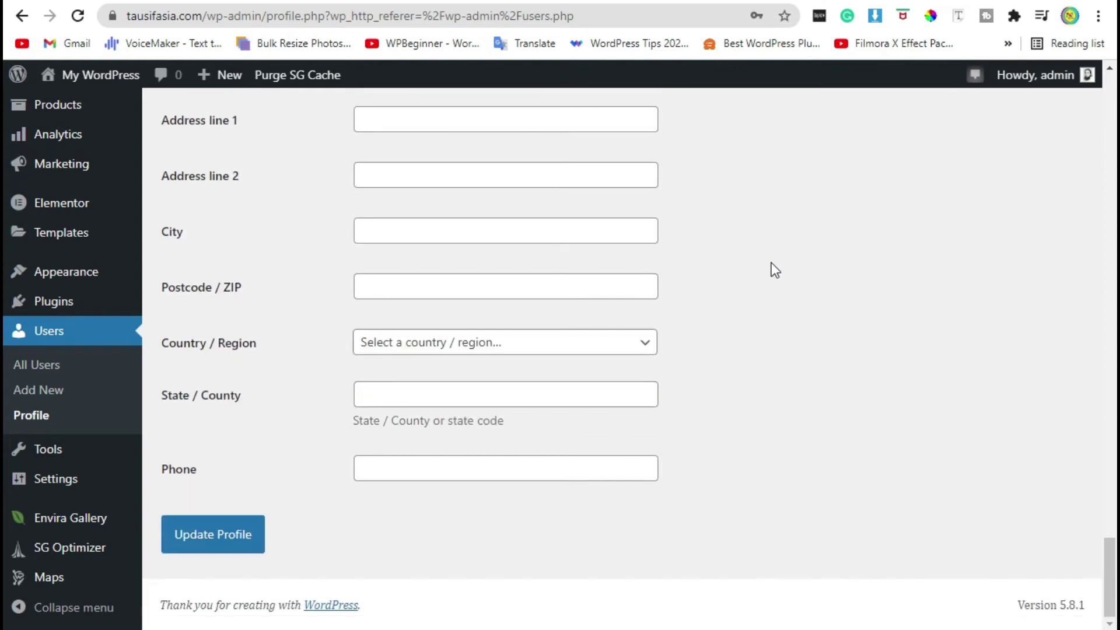
{"action": "left_click", "coordinate": [209, 543]}
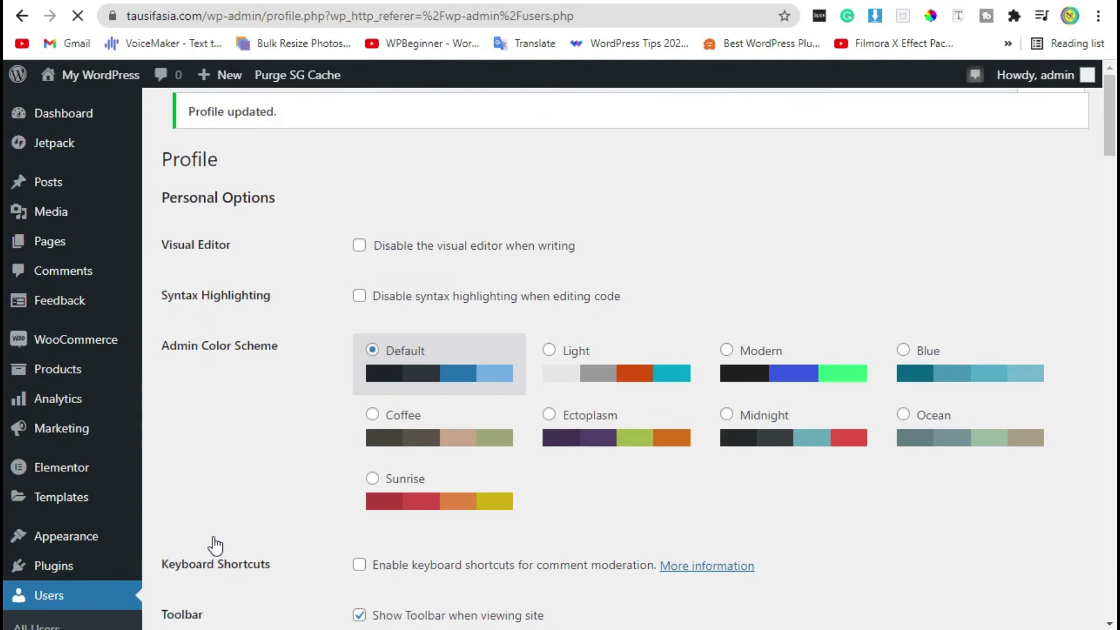
Step: Open All Posts and point at the multi-column content post
{"action": "left_click", "coordinate": [56, 186]}
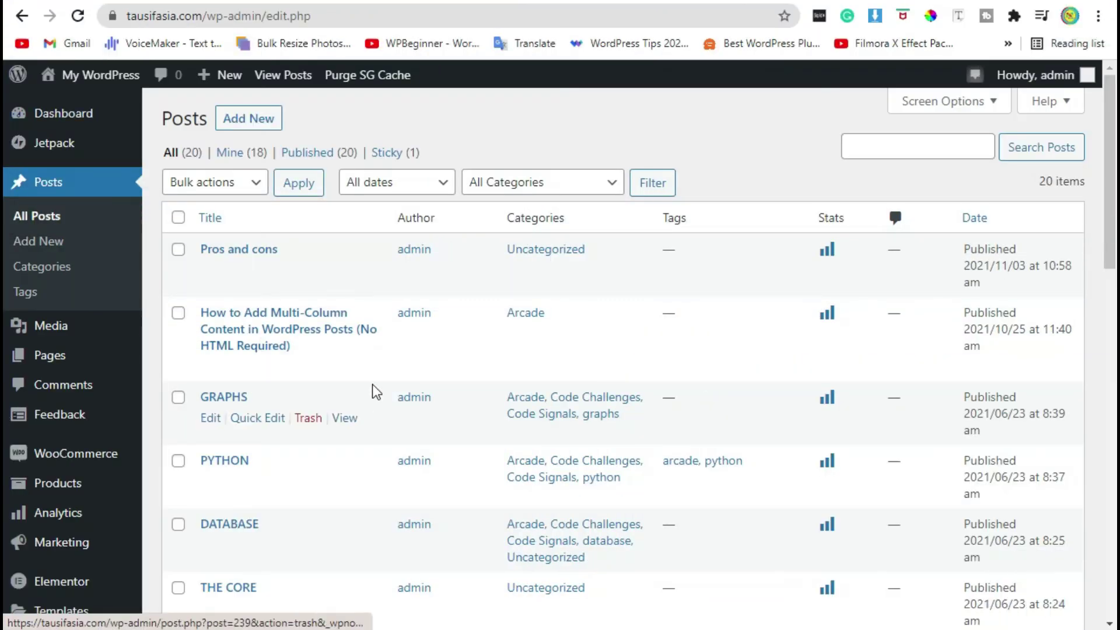
{"action": "mouse_move", "coordinate": [356, 378]}
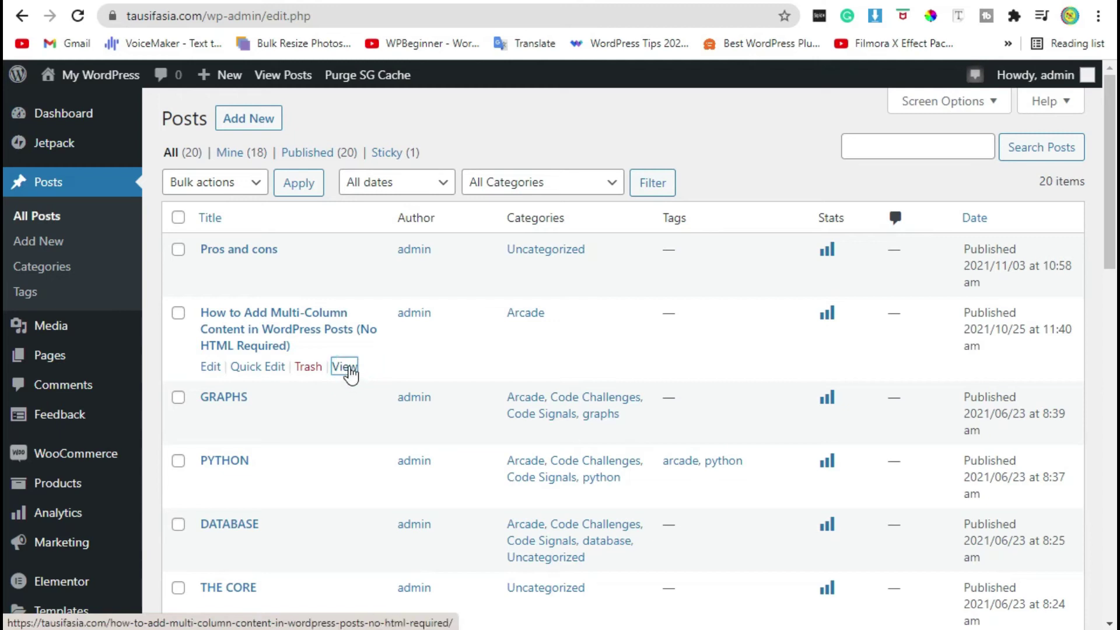
Step: Open the multi-column post on the live site and scroll to its author box bio
{"action": "left_click", "coordinate": [349, 367]}
{"action": "scroll", "coordinate": [347, 366], "scroll_direction": "down", "scroll_amount": 10}
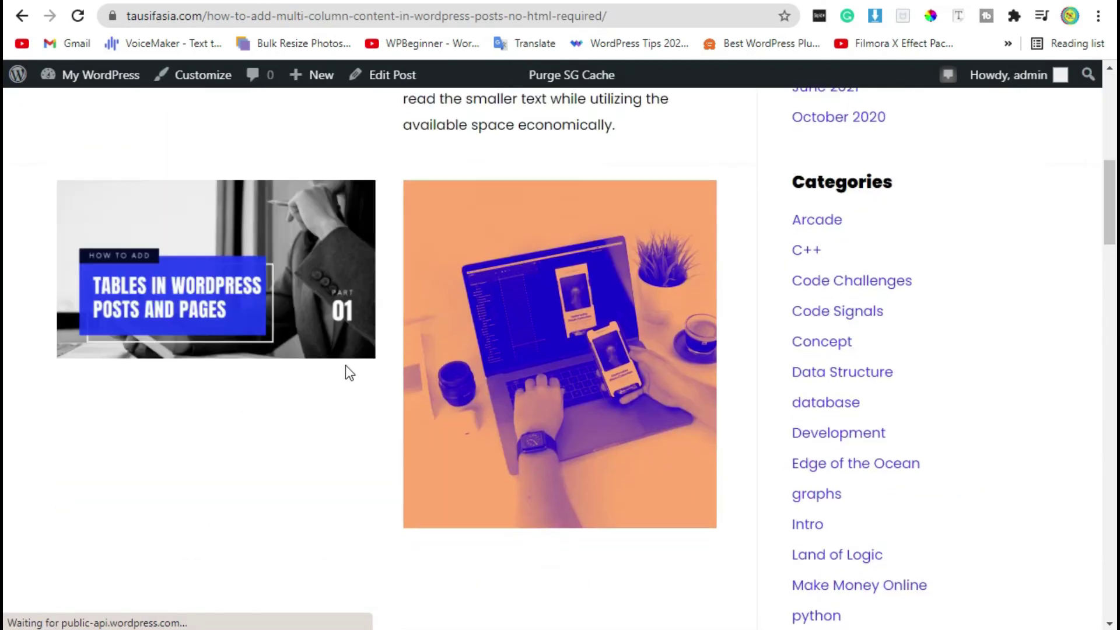
{"action": "scroll", "coordinate": [345, 364], "scroll_direction": "down", "scroll_amount": 20}
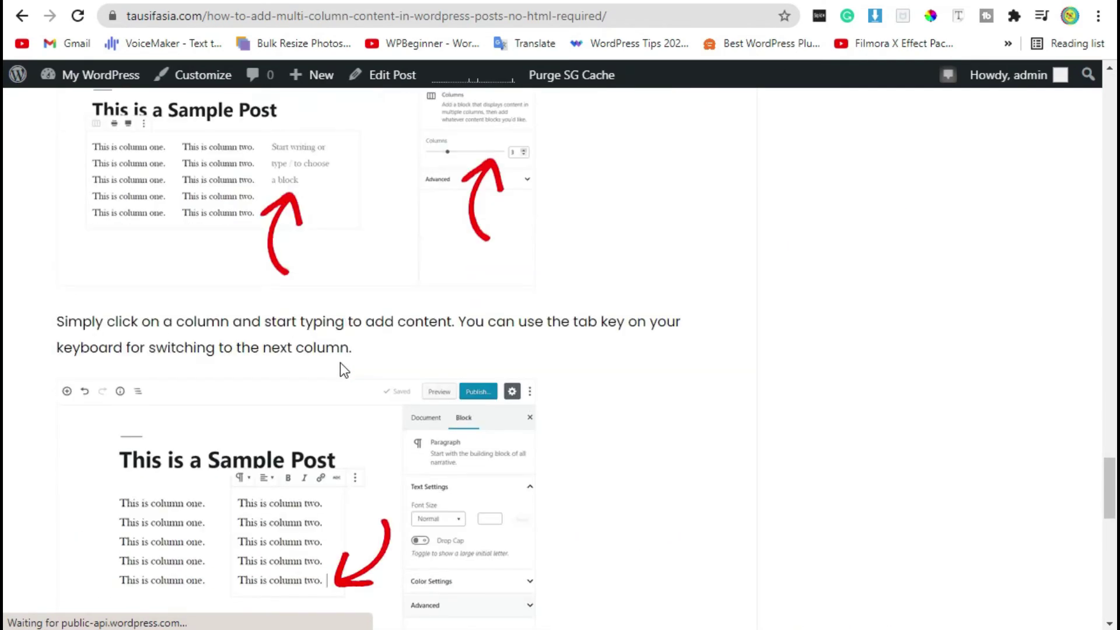
{"action": "scroll", "coordinate": [338, 360], "scroll_direction": "down", "scroll_amount": 7}
{"action": "scroll", "coordinate": [265, 325], "scroll_direction": "up", "scroll_amount": 3}
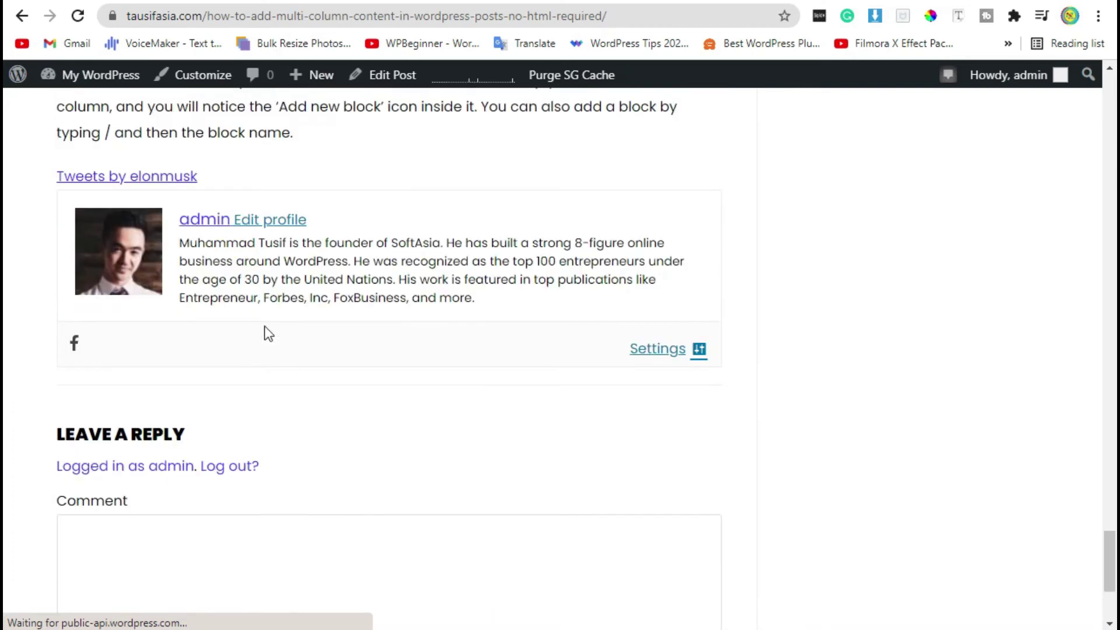
{"action": "left_click_drag", "start_coordinate": [506, 300], "coordinate": [445, 345]}
{"action": "left_click", "coordinate": [795, 350]}
Step: Review the author bio text again, then go to the Simple Author Box settings
{"action": "scroll", "coordinate": [195, 350], "scroll_direction": "down", "scroll_amount": 10}
{"action": "scroll", "coordinate": [271, 332], "scroll_direction": "up", "scroll_amount": 4}
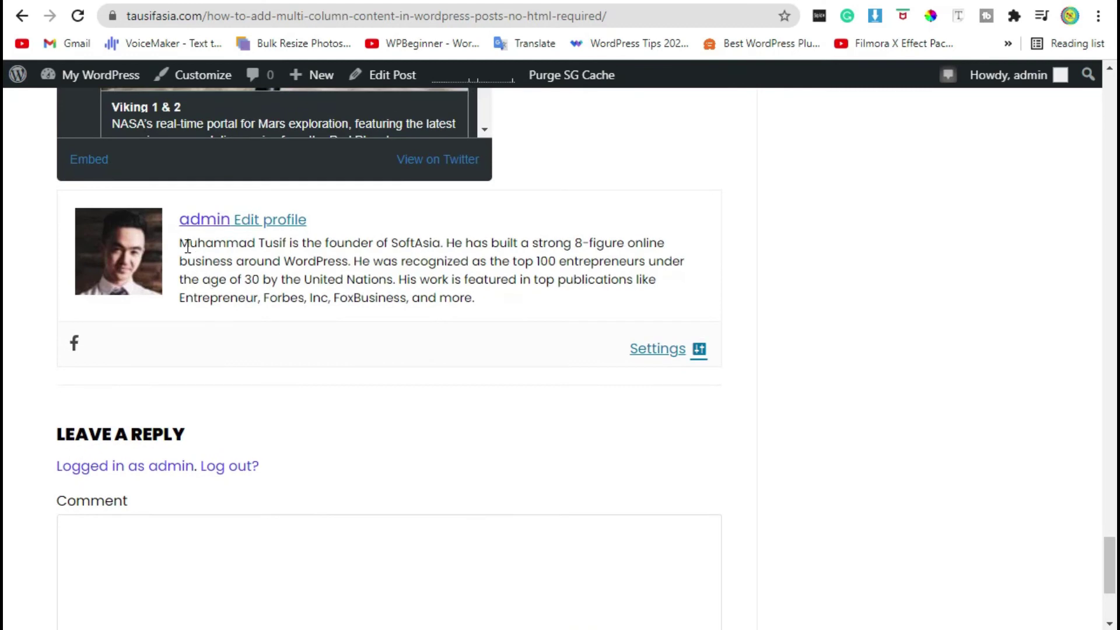
{"action": "left_click_drag", "start_coordinate": [185, 246], "coordinate": [476, 280]}
{"action": "left_click", "coordinate": [499, 309]}
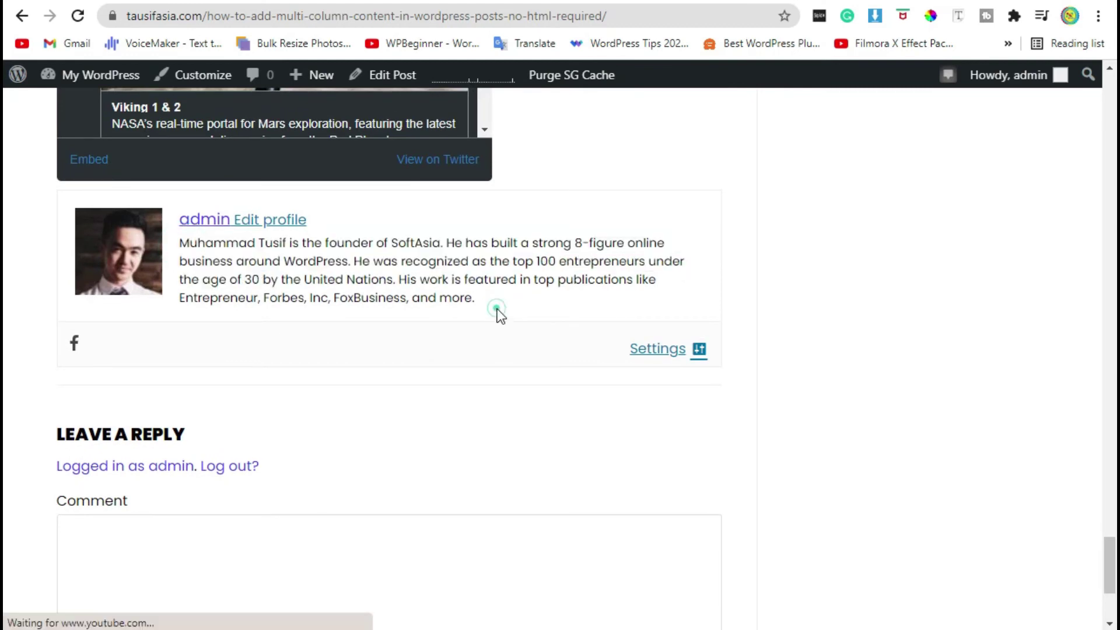
{"action": "left_click", "coordinate": [665, 353]}
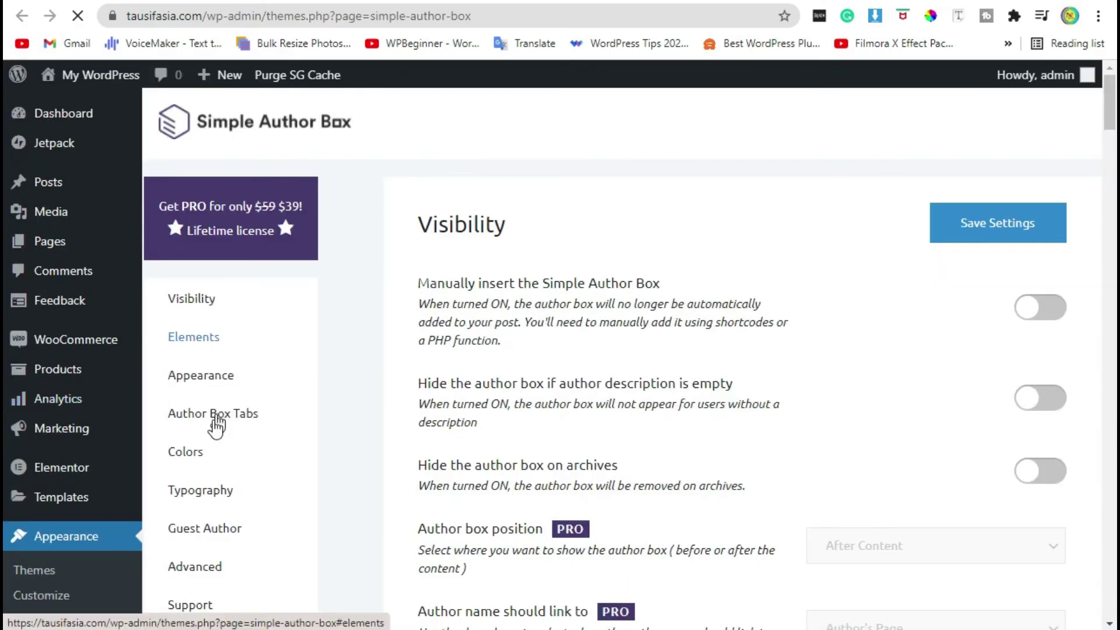
Step: In Appearance, set author box margins to 61px top and 73px bottom, with 78px and 67px padding
{"action": "left_click", "coordinate": [216, 379]}
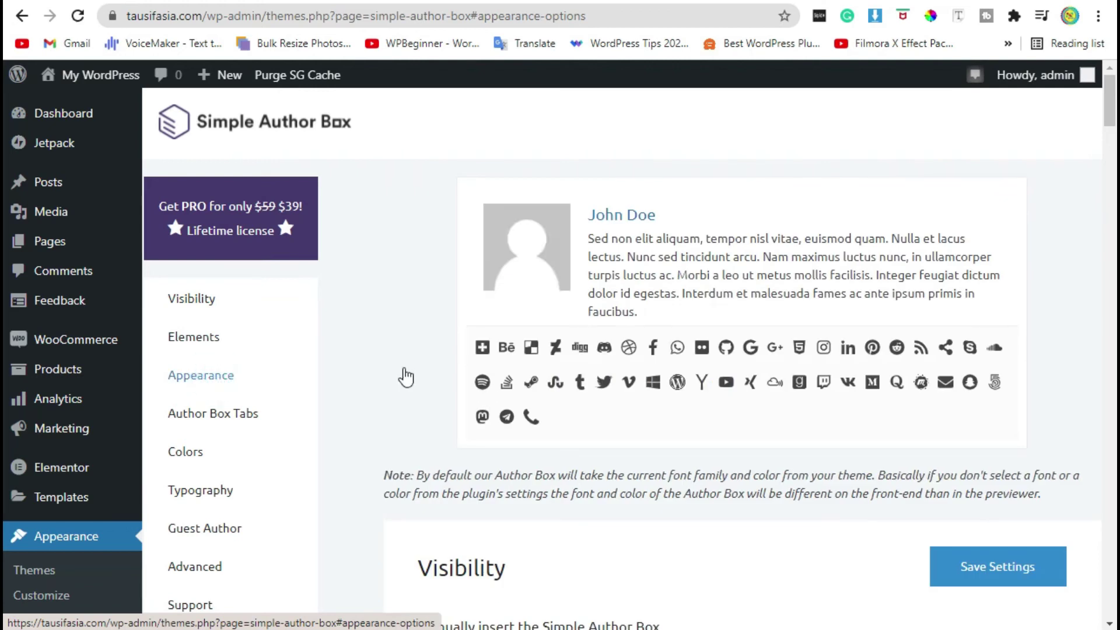
{"action": "scroll", "coordinate": [908, 514], "scroll_direction": "down", "scroll_amount": 4}
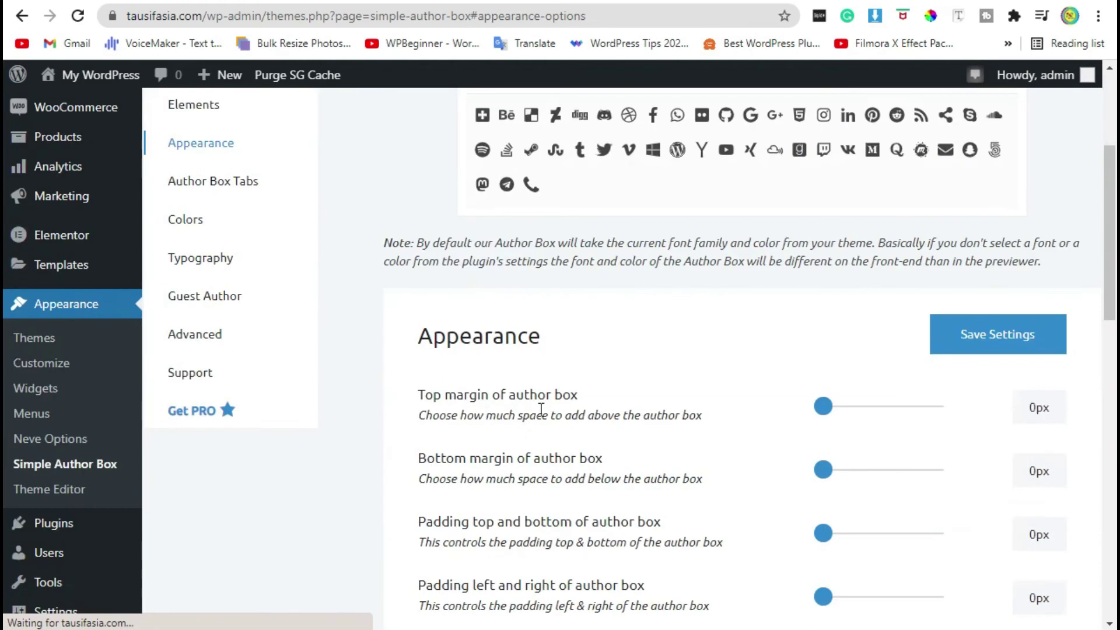
{"action": "left_click_drag", "start_coordinate": [845, 412], "coordinate": [910, 417]}
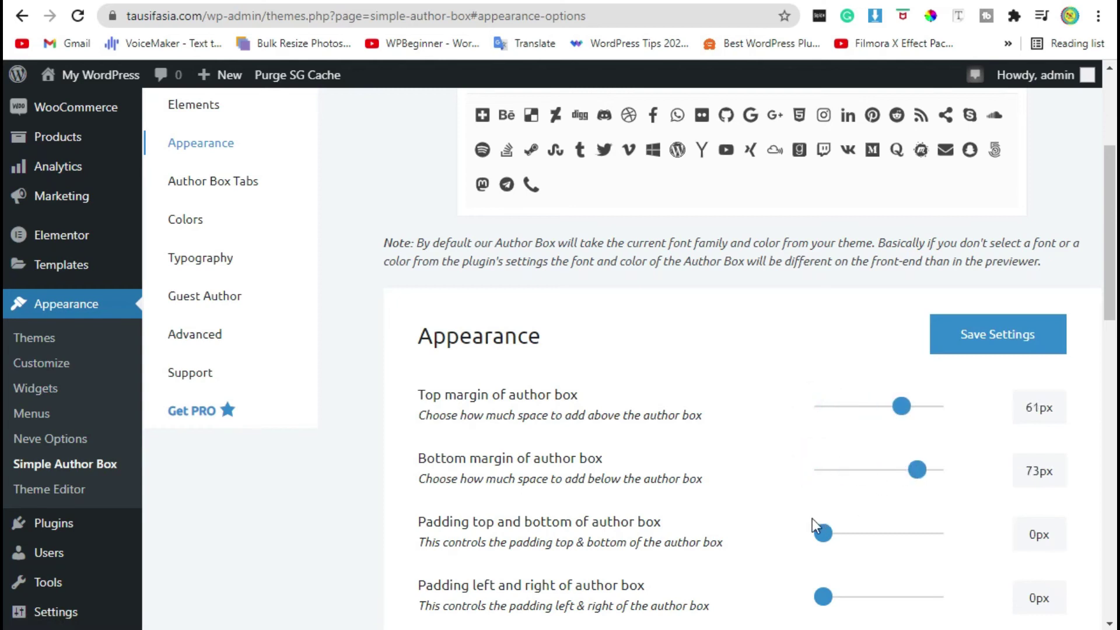
{"action": "left_click_drag", "start_coordinate": [815, 530], "coordinate": [926, 528]}
{"action": "left_click_drag", "start_coordinate": [818, 499], "coordinate": [907, 517]}
Step: Set the author box border width to 69px and save the appearance settings
{"action": "left_click", "coordinate": [827, 582]}
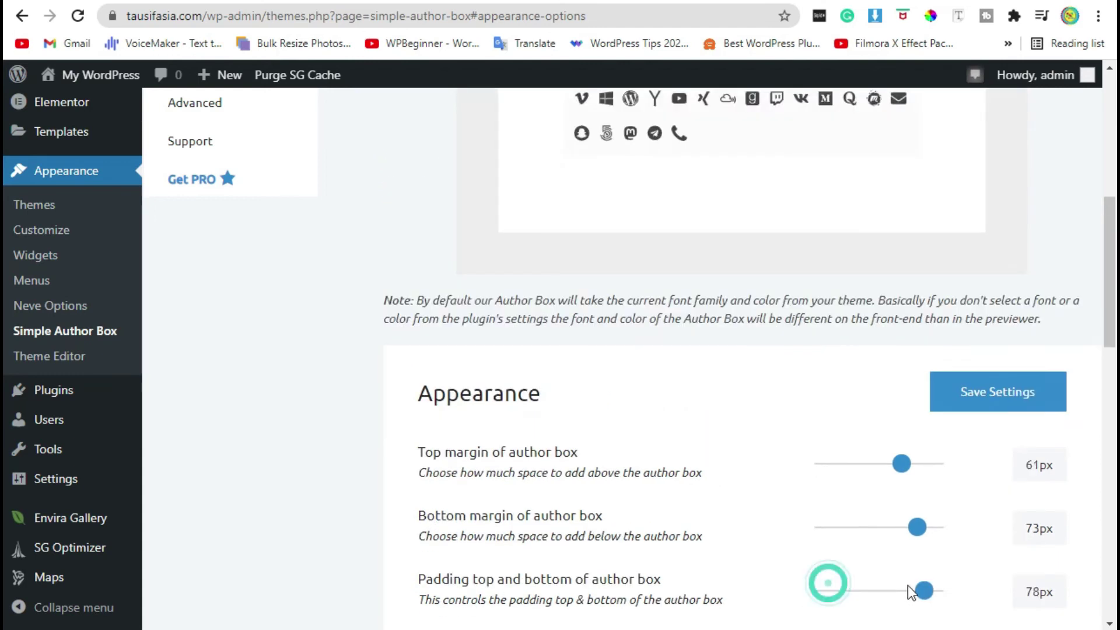
{"action": "scroll", "coordinate": [740, 517], "scroll_direction": "down", "scroll_amount": 5}
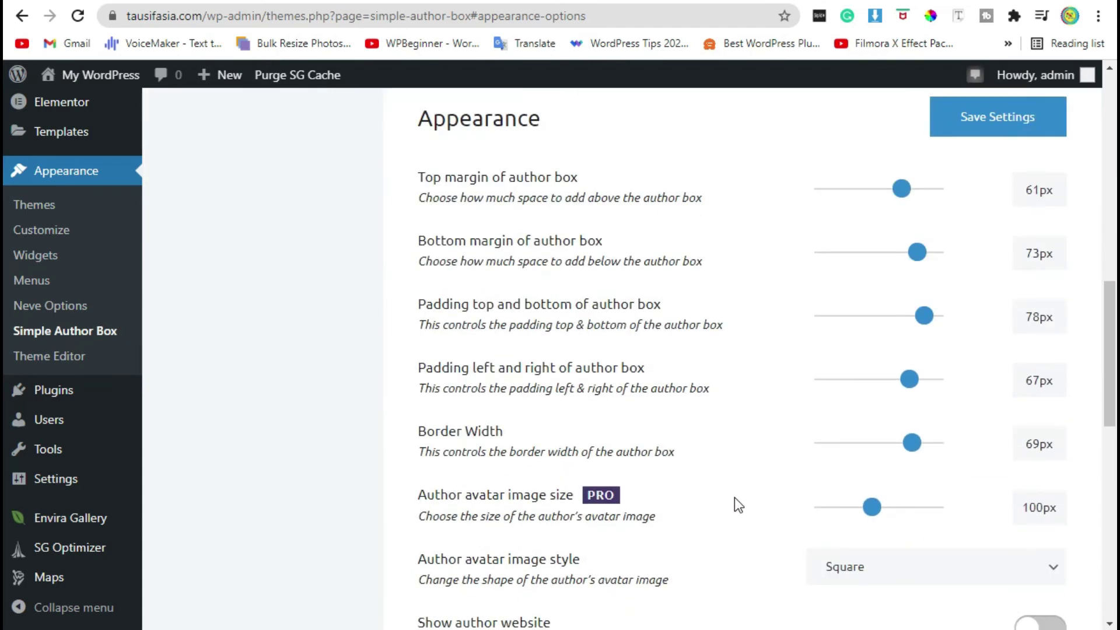
{"action": "scroll", "coordinate": [570, 432], "scroll_direction": "down", "scroll_amount": 9}
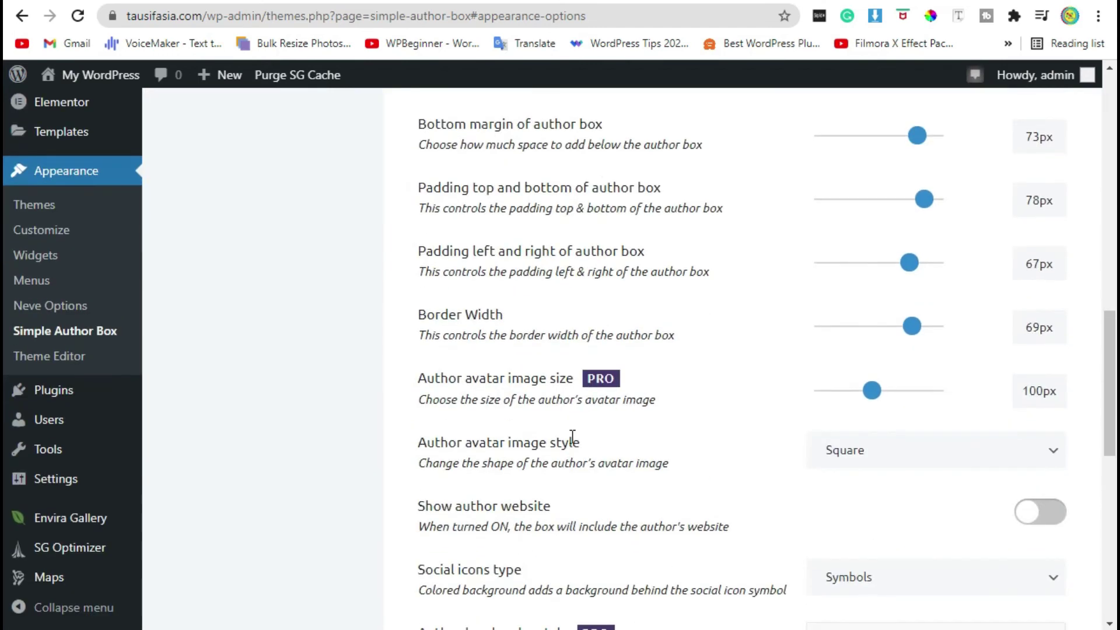
{"action": "scroll", "coordinate": [603, 493], "scroll_direction": "down", "scroll_amount": 5}
{"action": "left_click", "coordinate": [1014, 512]}
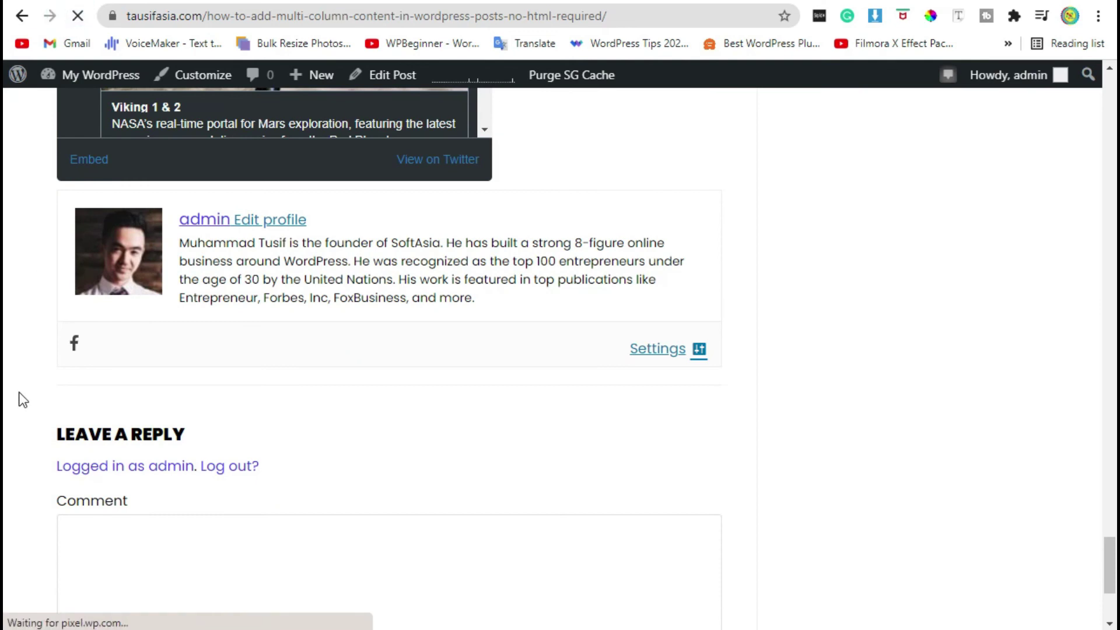
Step: Scroll the reloaded post to the author box showing its thick grey border and wider padding
{"action": "scroll", "coordinate": [30, 402], "scroll_direction": "down", "scroll_amount": 15}
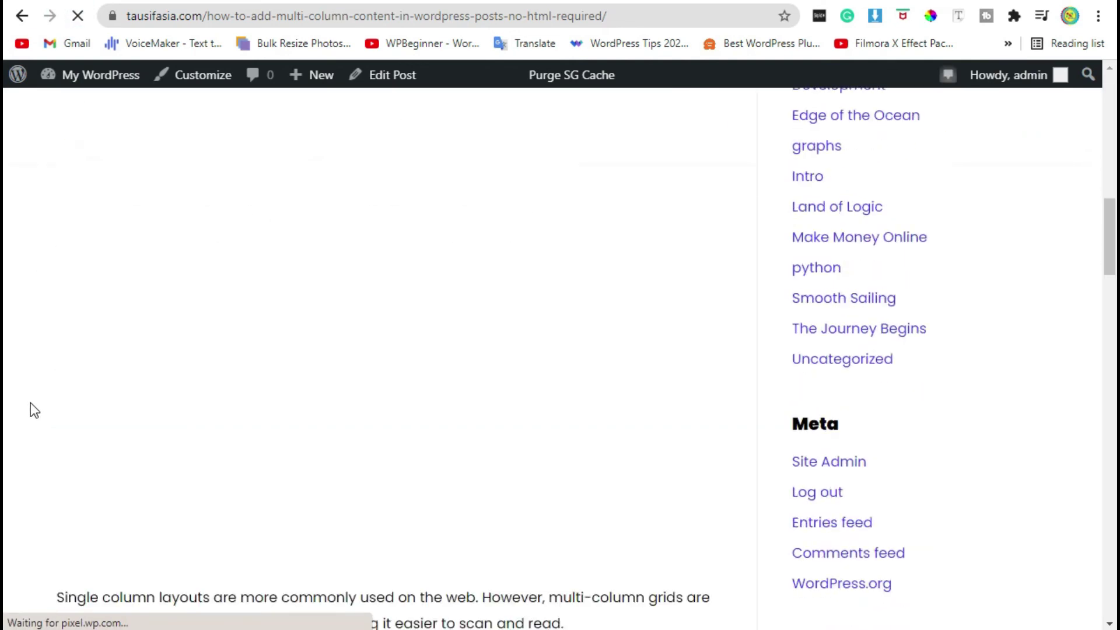
{"action": "scroll", "coordinate": [31, 404], "scroll_direction": "down", "scroll_amount": 20}
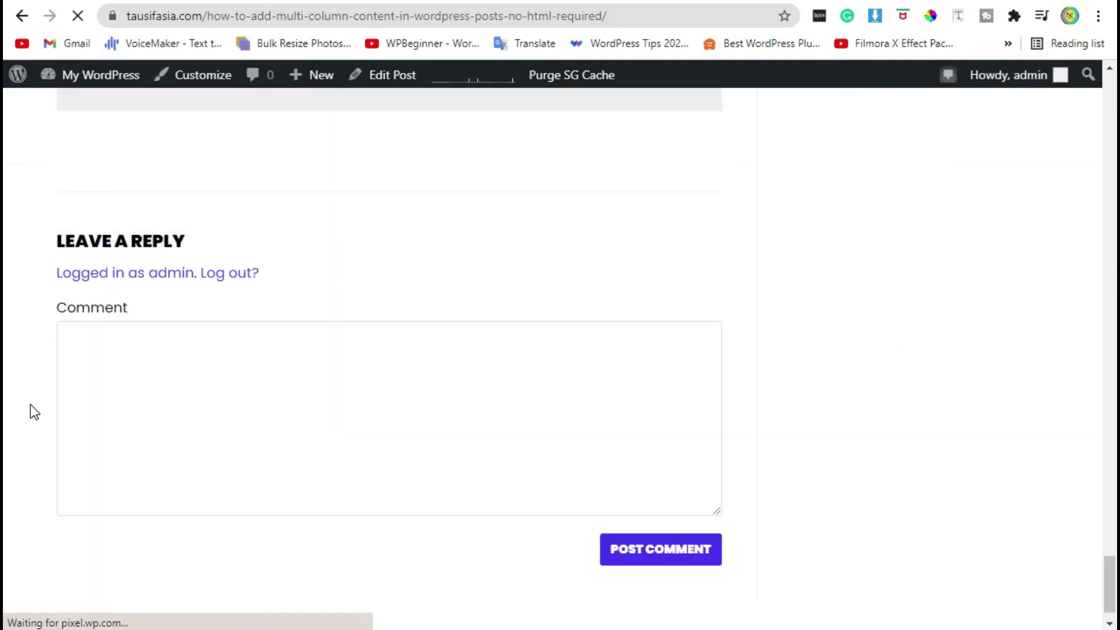
{"action": "scroll", "coordinate": [30, 404], "scroll_direction": "up", "scroll_amount": 2}
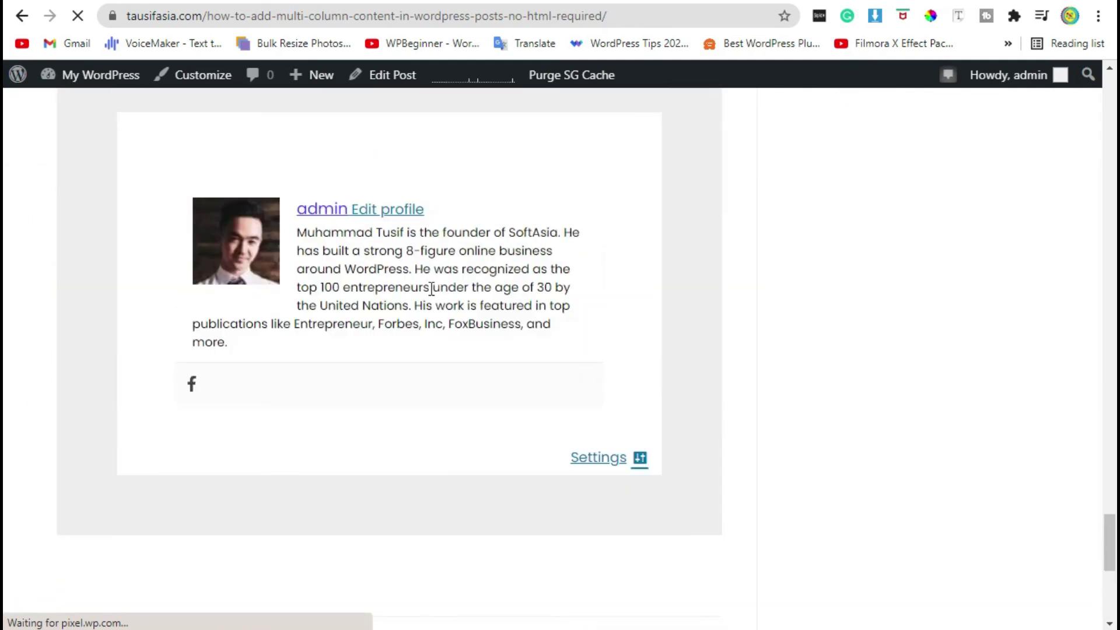
{"action": "triple_click", "coordinate": [292, 345]}
{"action": "left_click", "coordinate": [295, 260]}
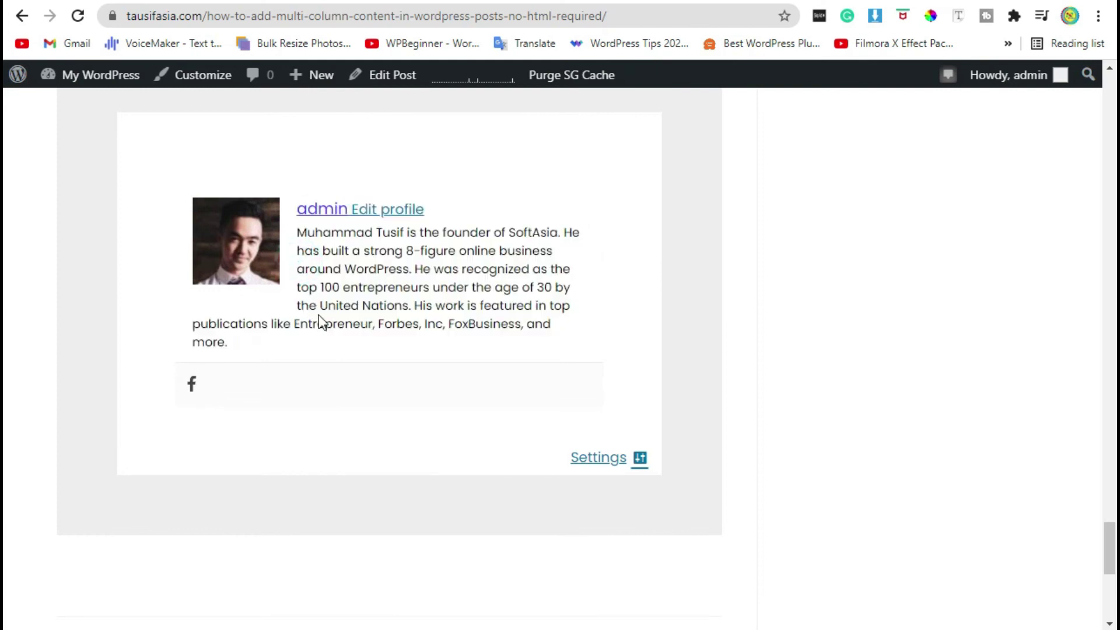